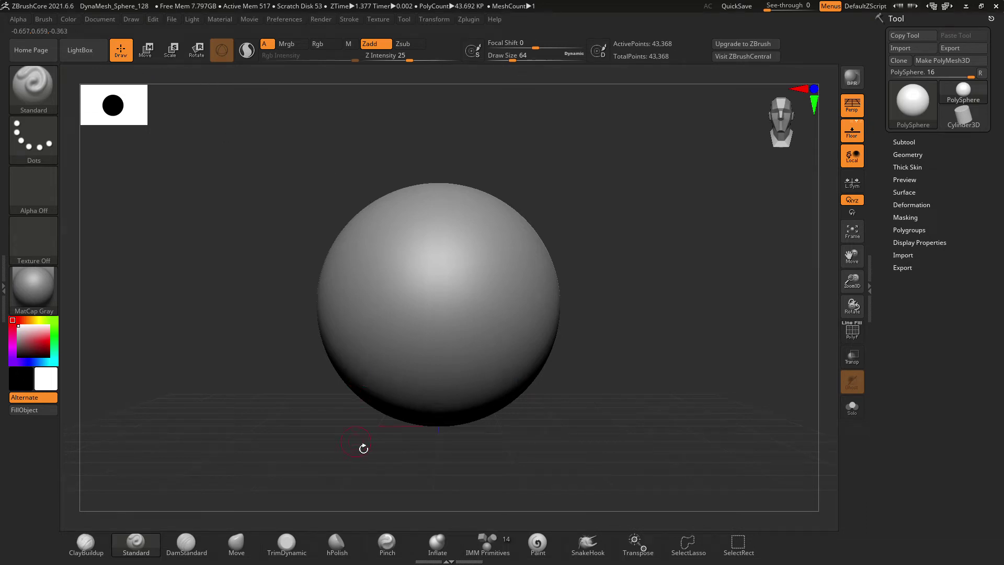
Sculpt several symmetrical ClayBuildup strokes across the front and sides of the sphere
mouse_move(638, 264)
left_mouse_down()
mouse_move(625, 318)
mouse_move(667, 274)
mouse_move(634, 293)
mouse_move(646, 272)
left_mouse_up()
left_click_drag(640, 273, 670, 297)
left_click(85, 544)
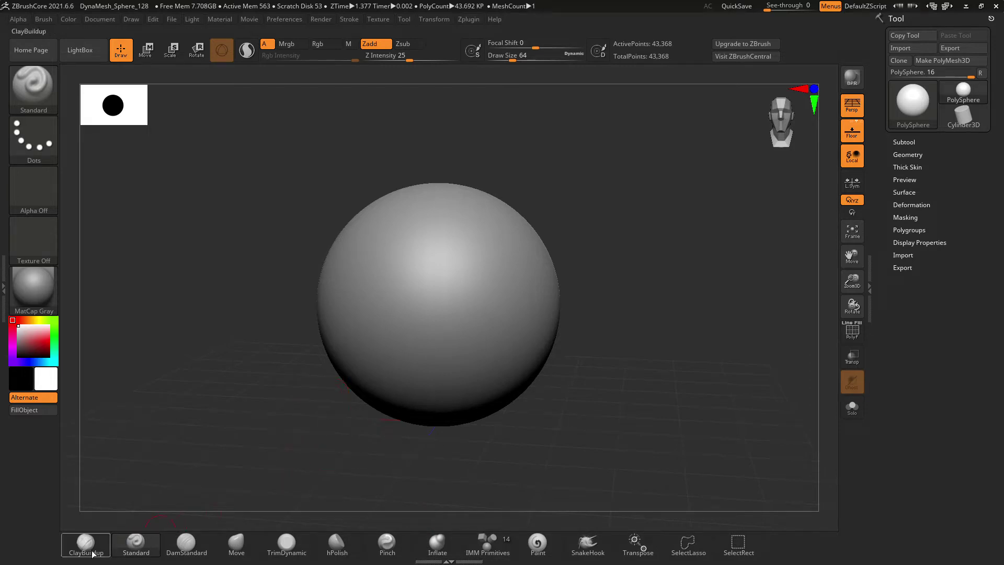
mouse_move(522, 269)
left_mouse_down()
mouse_move(474, 346)
mouse_move(512, 264)
mouse_move(529, 267)
mouse_move(503, 351)
left_mouse_up()
mouse_move(440, 314)
left_mouse_down()
mouse_move(489, 258)
mouse_move(461, 324)
mouse_move(431, 348)
mouse_move(495, 251)
mouse_move(473, 366)
mouse_move(452, 390)
mouse_move(522, 265)
mouse_move(545, 289)
left_mouse_up()
left_click_drag(581, 335, 504, 399)
mouse_move(592, 241)
left_mouse_down()
mouse_move(599, 229)
mouse_move(609, 235)
left_mouse_up()
mouse_move(619, 310)
left_mouse_down()
mouse_move(665, 316)
mouse_move(666, 285)
mouse_move(684, 274)
mouse_move(691, 296)
left_mouse_up()
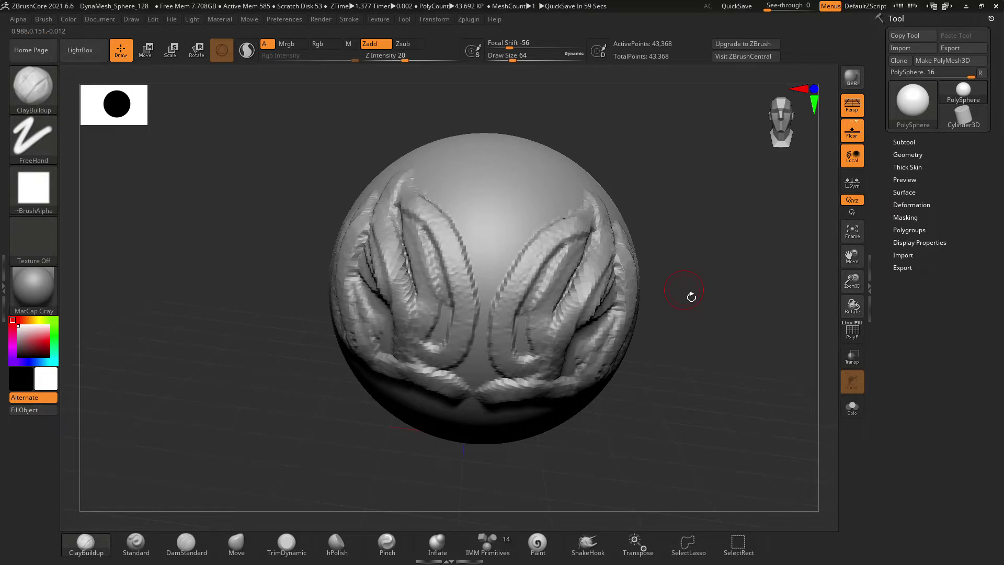
Undo all the ClayBuildup strokes on the sphere
key("ctrl")
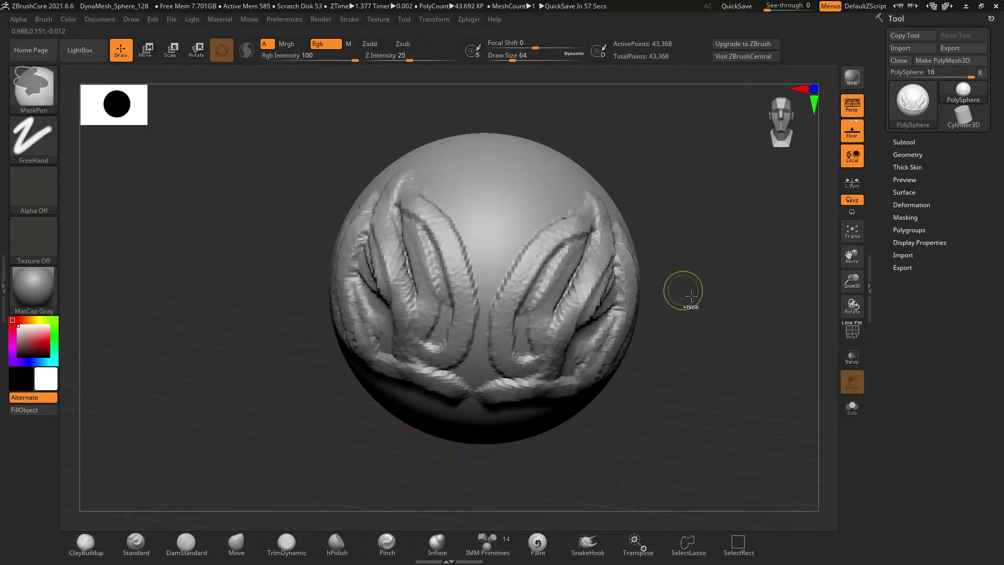
left_click_drag(726, 258, 696, 261)
key("ctrl+z")
key("ctrl+z")
key("ctrl+z")
key("ctrl+z")
key("ctrl+z")
key("ctrl+z")
mouse_move(746, 295)
left_mouse_down()
mouse_move(713, 297)
mouse_move(789, 284)
mouse_move(738, 312)
left_mouse_up()
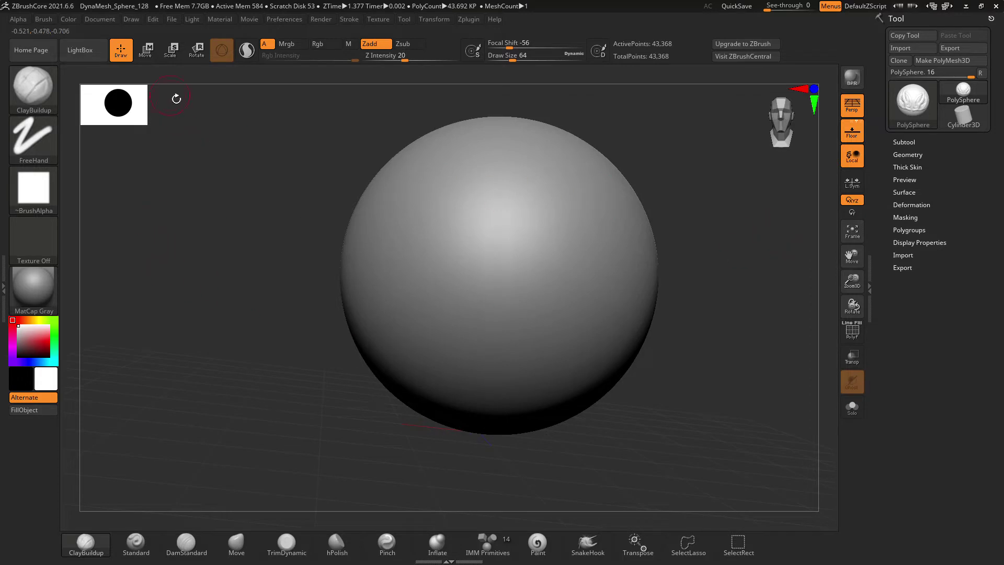
Bring up the Move gizmo on the sphere and examine its handles from several angles
left_click(146, 49)
left_click_drag(724, 281, 689, 282)
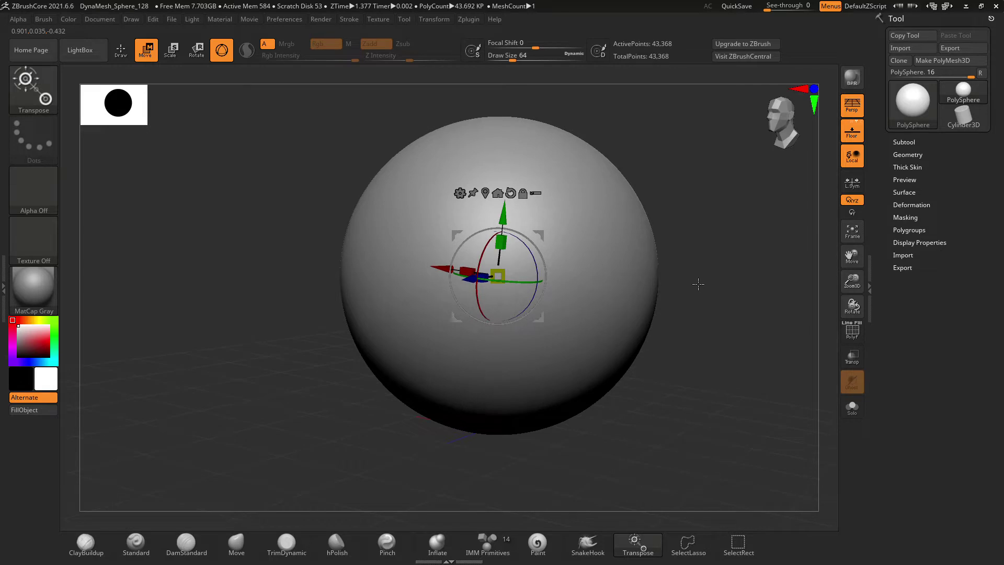
mouse_move(700, 286)
left_mouse_down()
mouse_move(715, 300)
mouse_move(706, 345)
mouse_move(663, 329)
mouse_move(695, 313)
mouse_move(715, 321)
mouse_move(695, 297)
mouse_move(681, 301)
mouse_move(700, 324)
mouse_move(737, 326)
mouse_move(711, 321)
mouse_move(701, 336)
mouse_move(712, 302)
left_mouse_up()
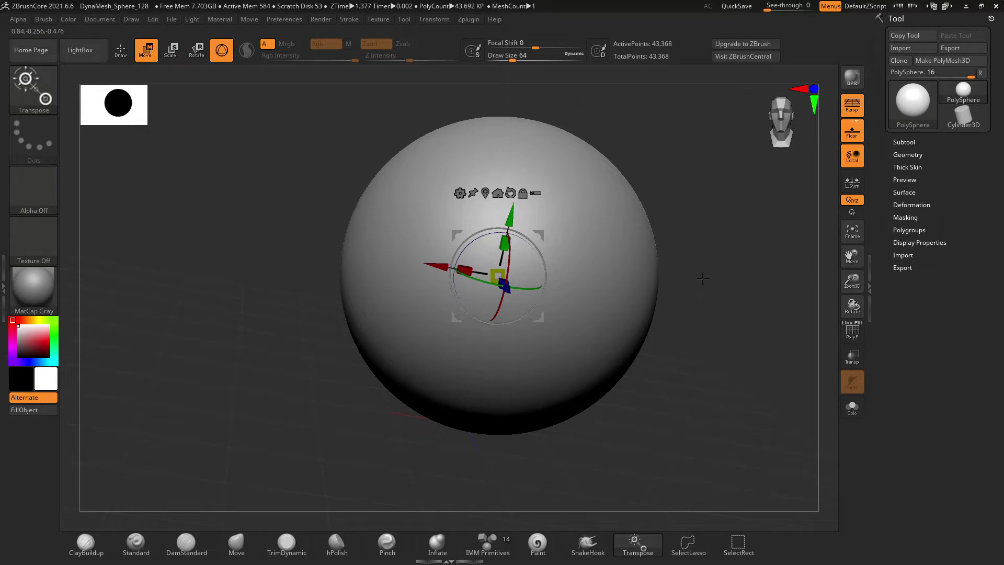
left_click_drag(684, 272, 621, 276)
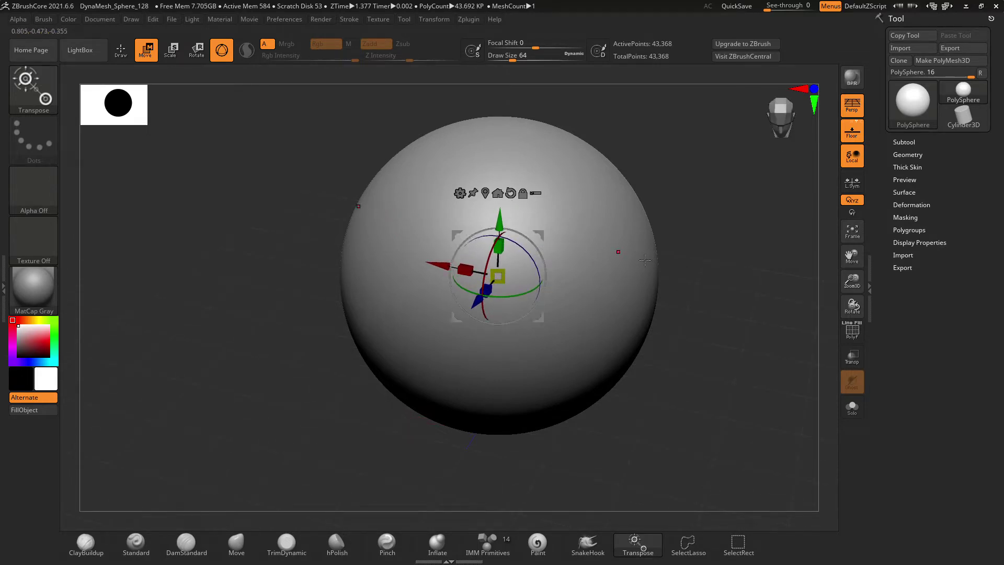
left_click_drag(676, 319, 701, 285)
mouse_move(683, 245)
left_mouse_down()
mouse_move(633, 265)
mouse_move(682, 262)
mouse_move(699, 270)
mouse_move(697, 284)
mouse_move(657, 268)
mouse_move(660, 277)
mouse_move(687, 242)
left_mouse_up()
left_click_drag(710, 292, 641, 264)
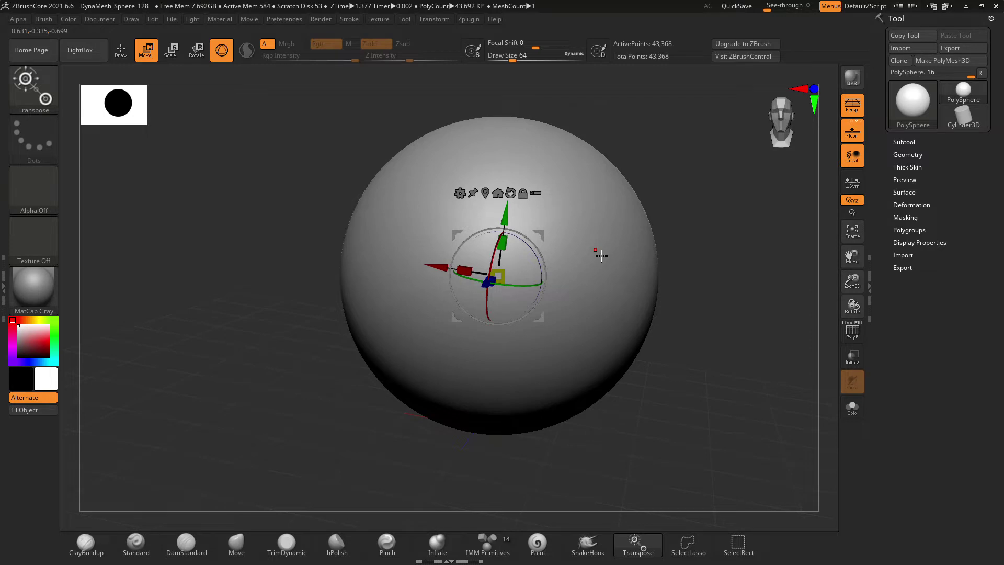
Return to Draw mode and sculpt two mirrored pairs of ClayBuildup ridges down the front of the sphere
key("q")
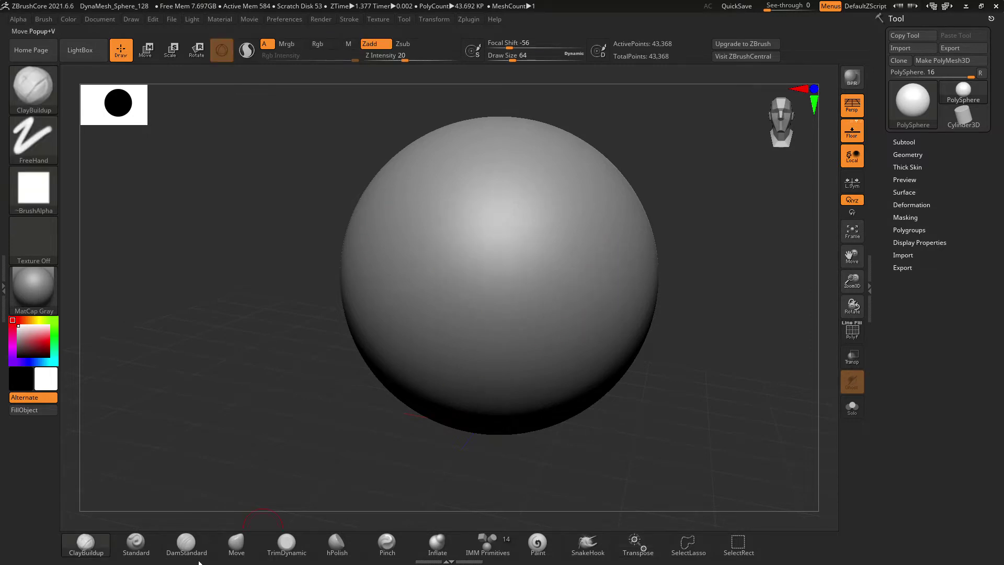
left_click_drag(594, 197, 549, 325)
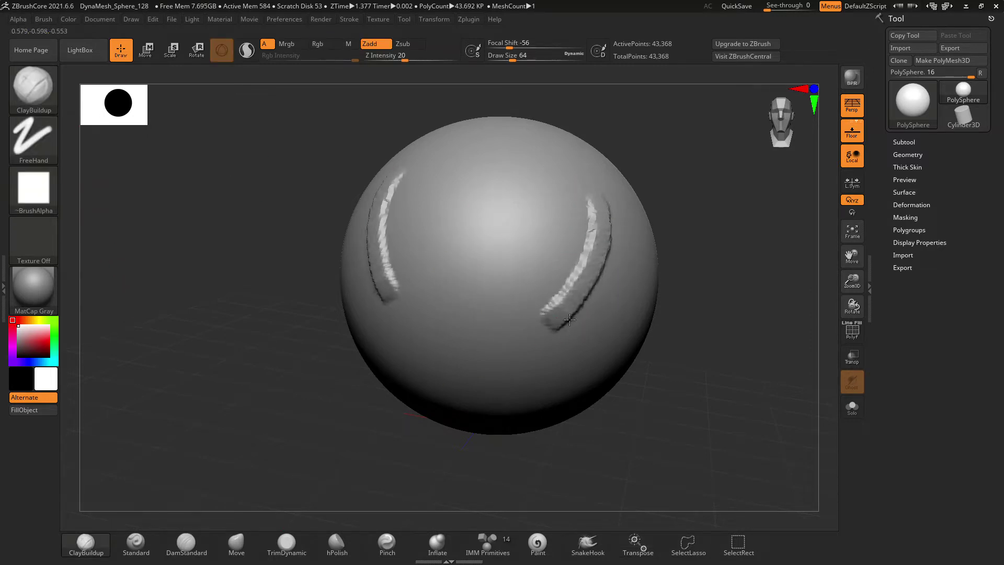
mouse_move(588, 292)
left_mouse_down()
mouse_move(591, 269)
mouse_move(536, 332)
left_mouse_up()
mouse_move(494, 382)
left_mouse_down()
mouse_move(570, 331)
mouse_move(566, 356)
mouse_move(525, 373)
left_mouse_up()
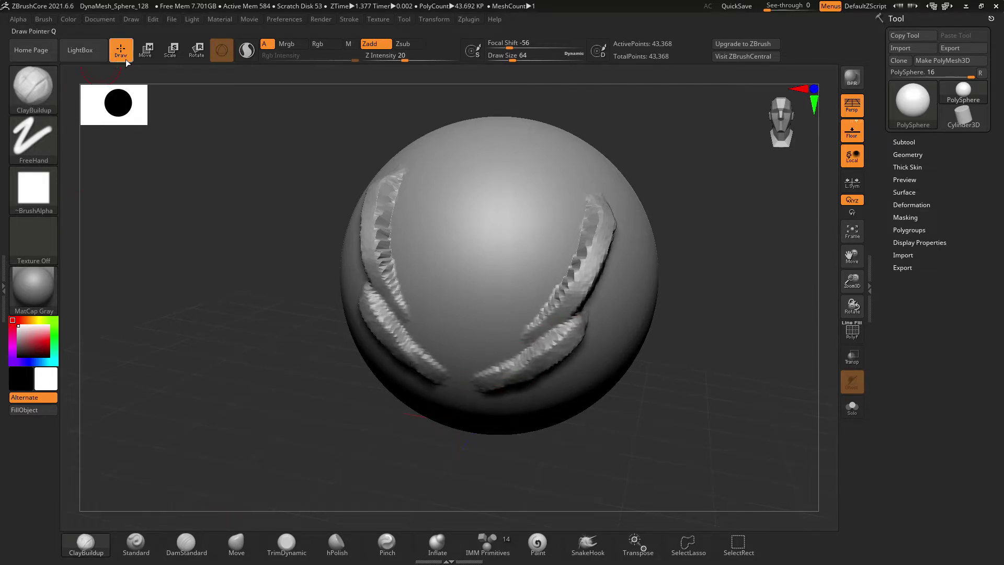
Stretch the sculpted sphere vertically along the Y axis with the Move gizmo
left_click(148, 53)
left_click_drag(695, 348, 704, 338)
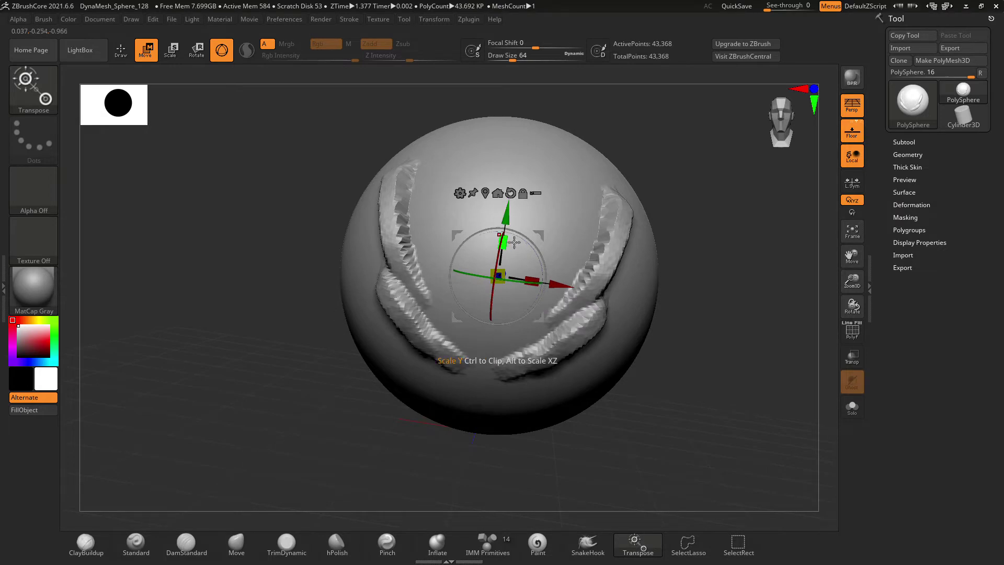
left_click_drag(508, 249, 512, 208)
mouse_move(798, 302)
left_mouse_down()
mouse_move(748, 302)
mouse_move(781, 299)
mouse_move(755, 314)
left_mouse_up()
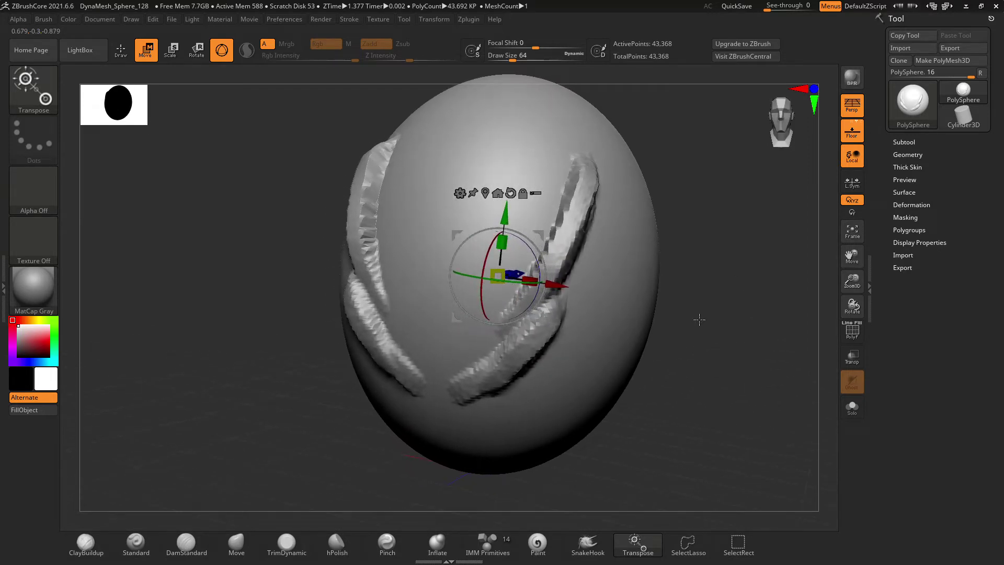
Stretch the sphere along its X and Z axes with the gizmo
left_click_drag(537, 283, 586, 296)
left_click_drag(733, 308, 741, 336)
left_click_drag(539, 289, 538, 289)
left_click_drag(795, 373, 685, 356)
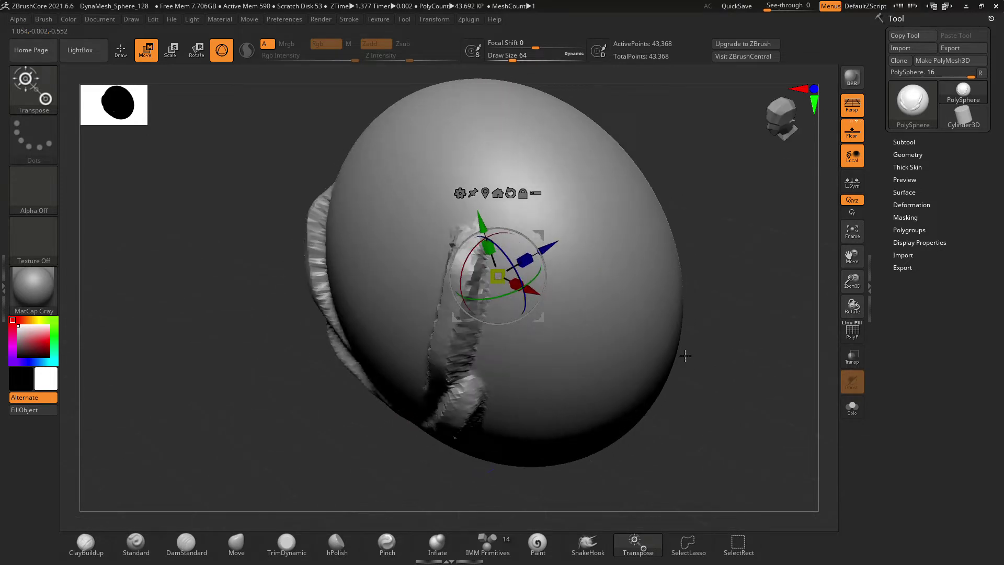
left_click_drag(534, 269, 545, 260)
left_click_drag(782, 376, 810, 345)
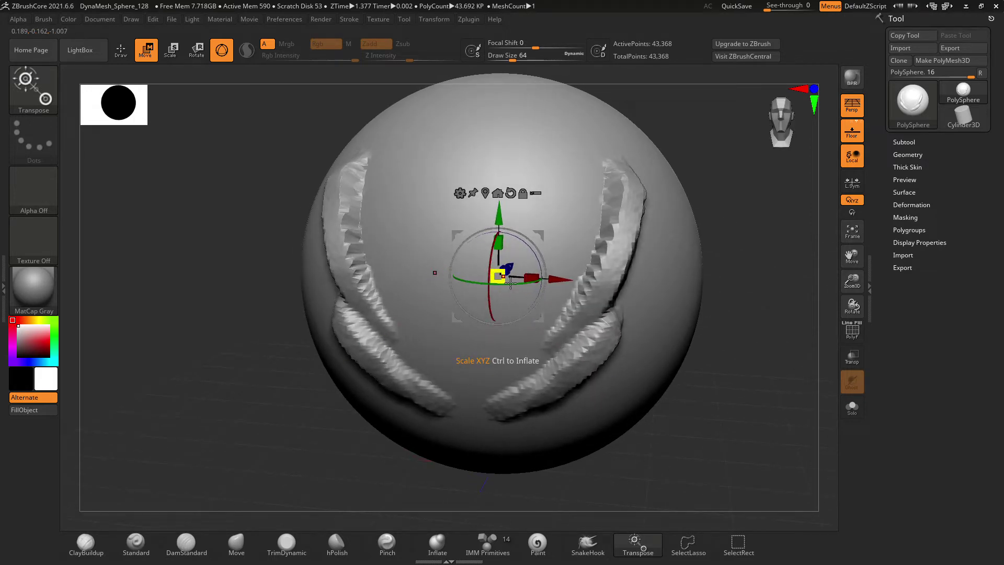
Scale the sphere down uniformly and raise it along the Y axis
left_click_drag(508, 277, 449, 324)
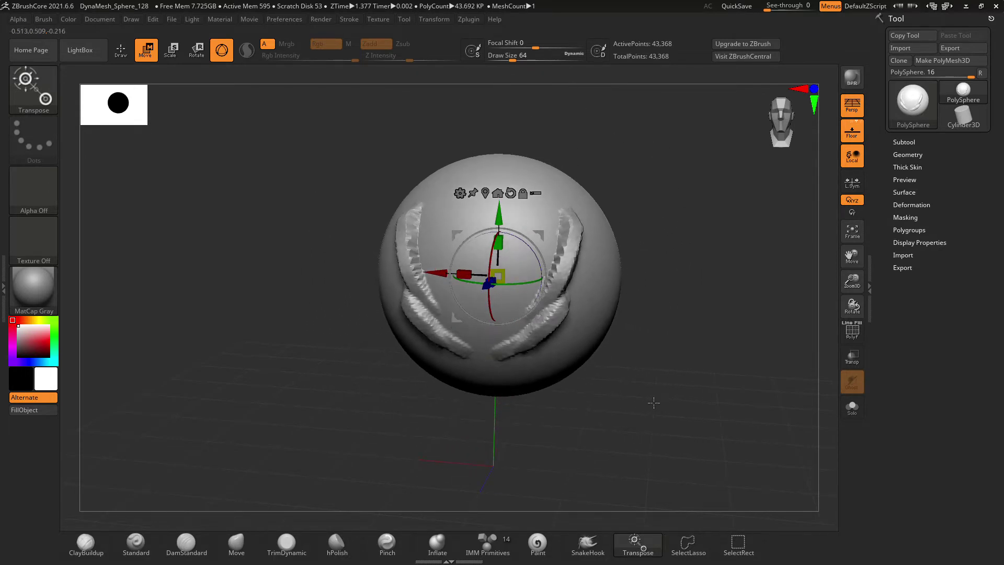
left_click_drag(654, 399, 660, 394)
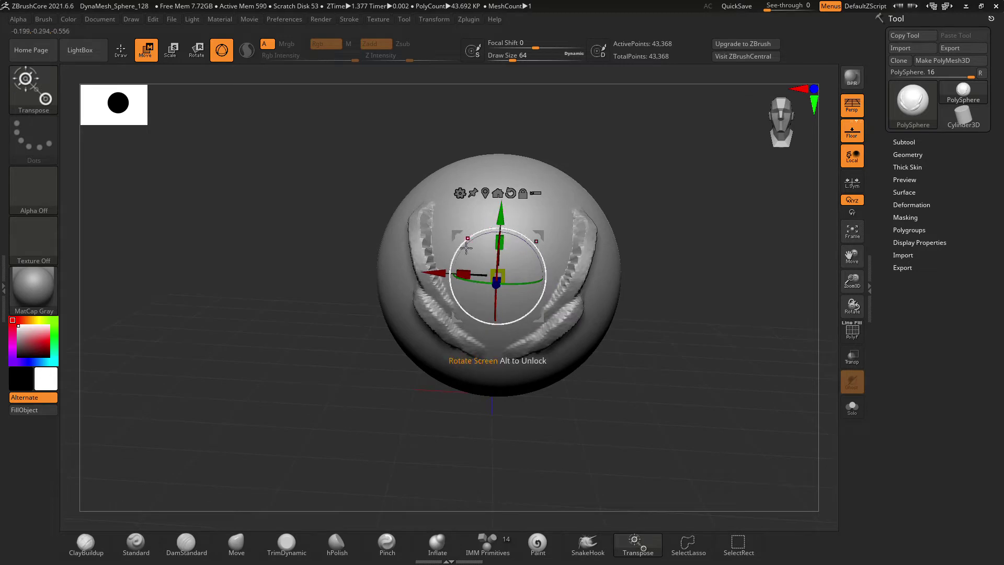
left_click_drag(509, 227, 513, 160)
mouse_move(449, 212)
left_mouse_down()
mouse_move(429, 212)
mouse_move(460, 214)
mouse_move(459, 229)
left_mouse_up()
key("ctrl+z")
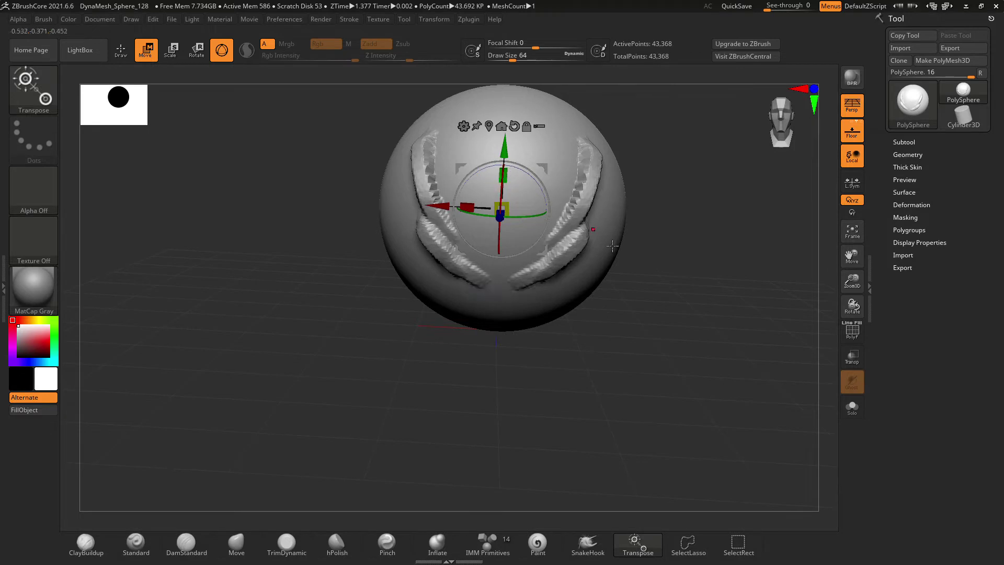
Reposition the sphere along the gizmo's X and Z axes and within the screen plane
left_click_drag(687, 275, 681, 281)
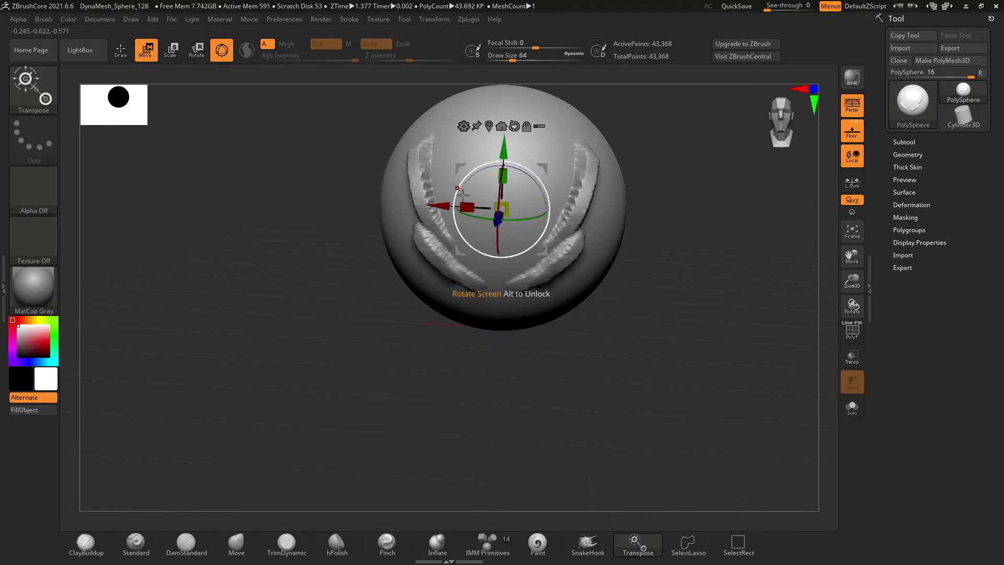
left_click_drag(450, 211, 486, 241)
left_click_drag(551, 159, 549, 198)
left_click_drag(808, 255, 737, 264)
mouse_move(494, 278)
left_mouse_down()
mouse_move(458, 291)
mouse_move(492, 279)
left_mouse_up()
Rotate the sphere about its Y and Z axes with the gizmo rings
left_click_drag(671, 321, 633, 283)
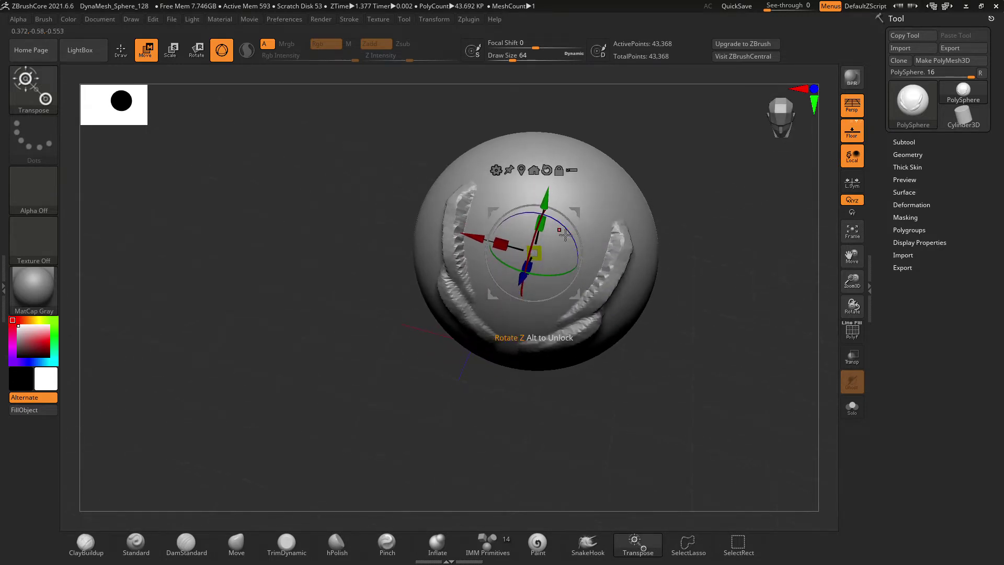
left_click_drag(698, 261, 685, 305)
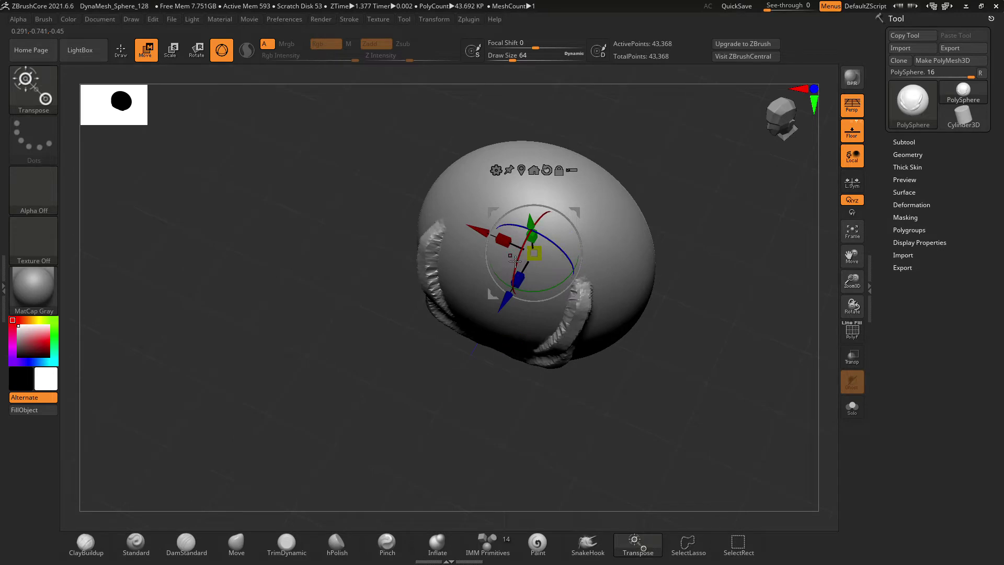
left_click_drag(693, 298, 701, 262)
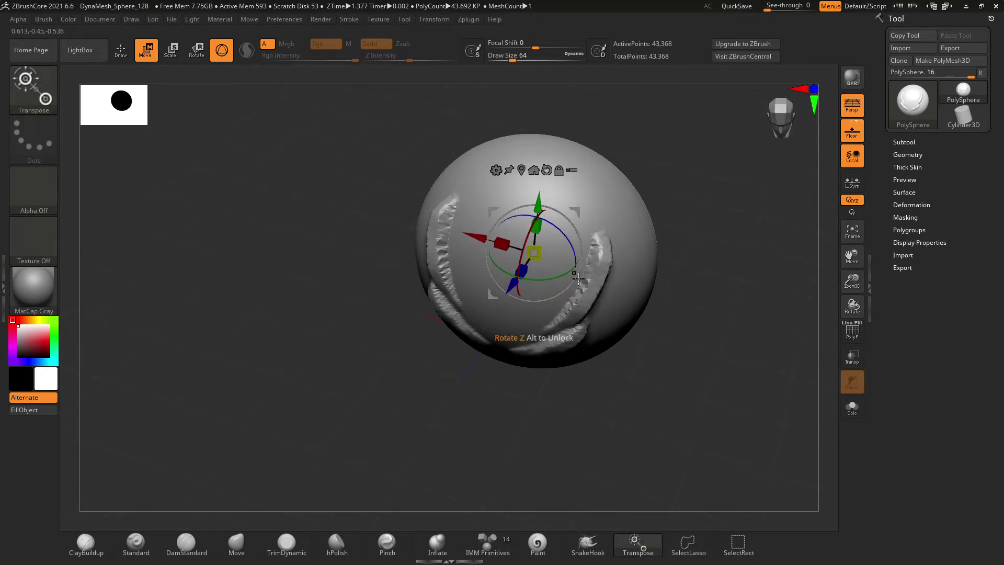
mouse_move(551, 283)
left_mouse_down()
mouse_move(492, 291)
mouse_move(551, 272)
left_mouse_up()
mouse_move(720, 319)
left_mouse_down()
mouse_move(731, 235)
mouse_move(725, 269)
mouse_move(688, 323)
mouse_move(709, 316)
left_mouse_up()
mouse_move(555, 230)
left_mouse_down()
mouse_move(578, 260)
mouse_move(558, 236)
mouse_move(566, 248)
mouse_move(534, 249)
mouse_move(522, 265)
mouse_move(547, 230)
left_mouse_up()
left_click_drag(636, 262, 704, 210)
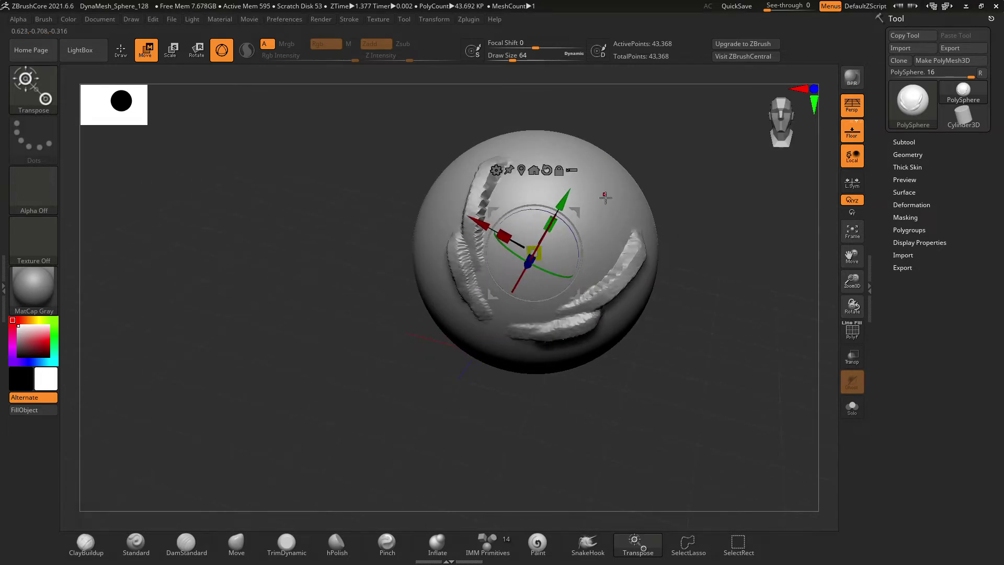
Reset the sphere's mesh position and gizmo orientation, and align the view to the front
left_click(541, 177)
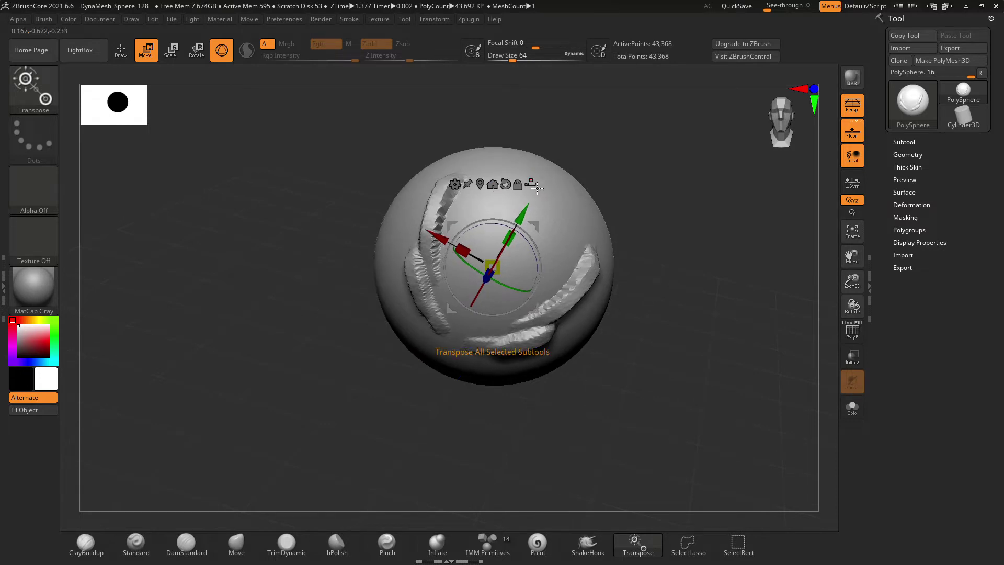
left_click(515, 195)
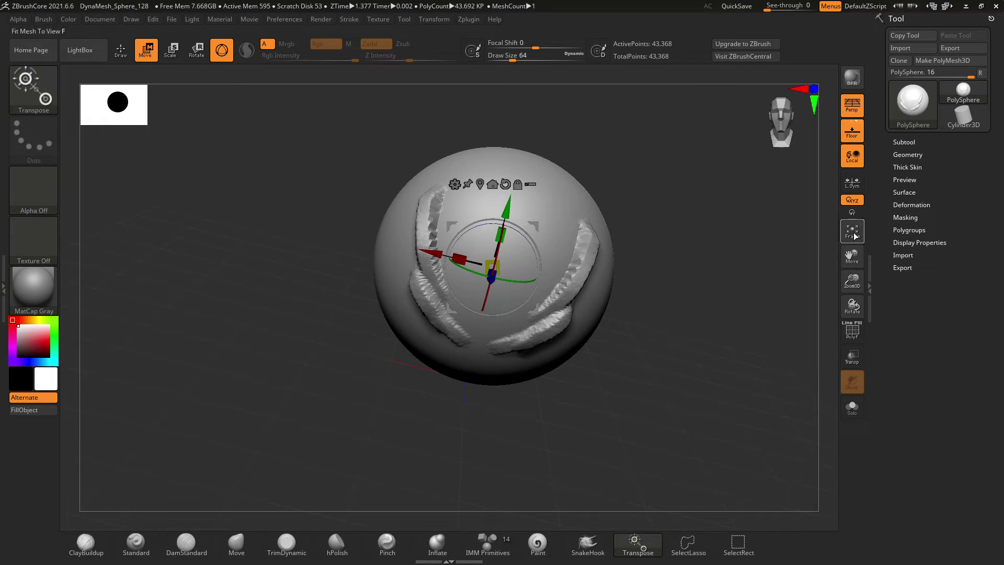
left_click(791, 130)
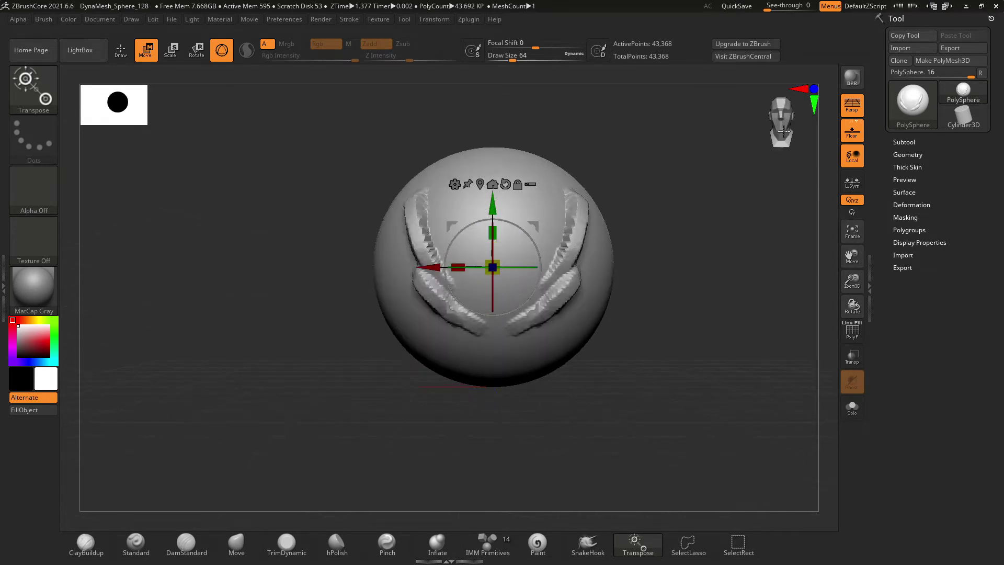
mouse_move(797, 135)
left_mouse_down()
mouse_move(790, 144)
mouse_move(808, 129)
mouse_move(779, 132)
mouse_move(791, 133)
mouse_move(793, 120)
left_mouse_up()
left_click(793, 119)
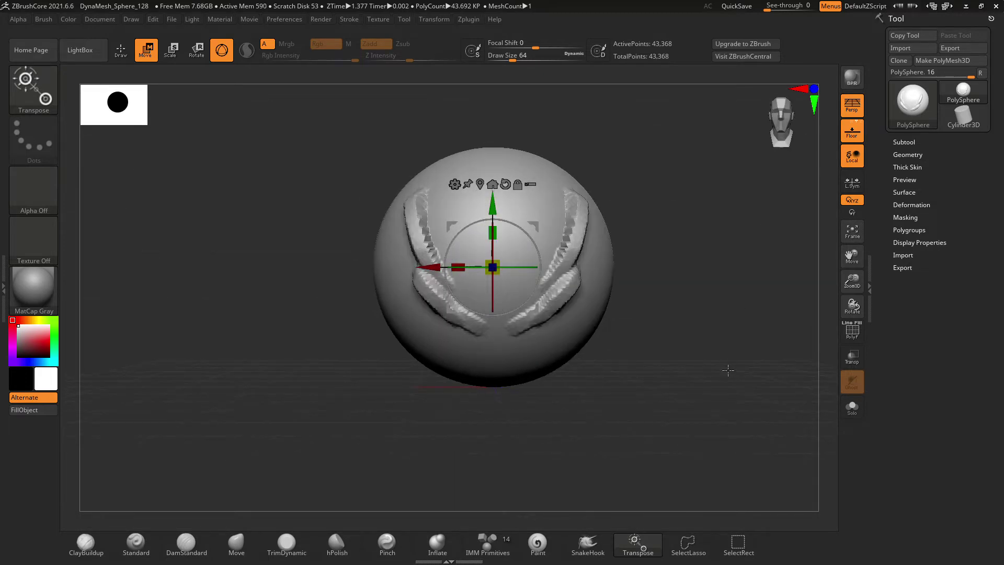
Displace the sphere far from the floor grid's centre and tilt it with the gizmo
mouse_move(728, 305)
left_mouse_down()
mouse_move(717, 330)
mouse_move(739, 321)
mouse_move(721, 314)
mouse_move(678, 345)
mouse_move(755, 330)
mouse_move(717, 337)
mouse_move(722, 372)
left_mouse_up()
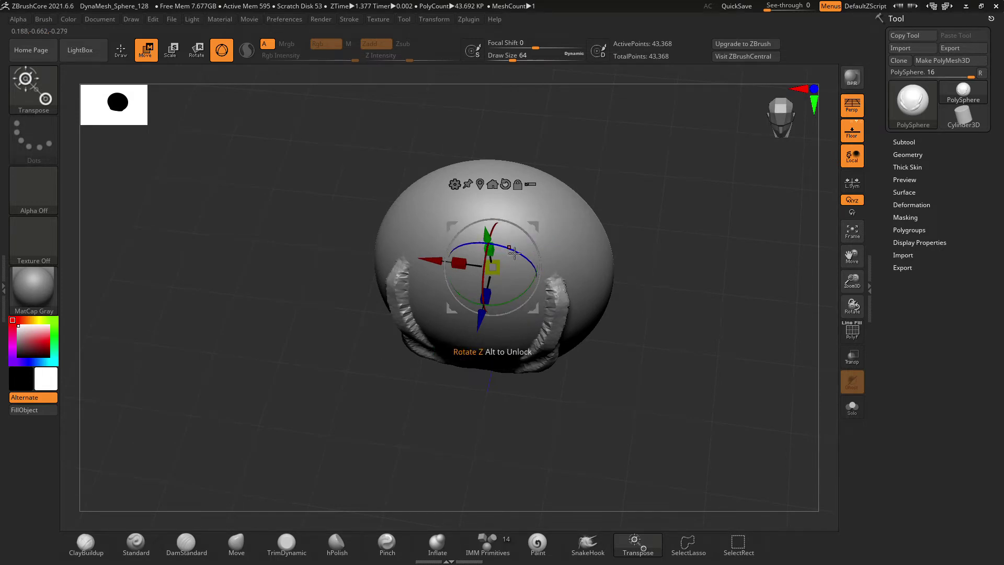
left_click_drag(543, 232, 289, 230)
mouse_move(456, 247)
left_mouse_down()
mouse_move(551, 288)
mouse_move(570, 184)
mouse_move(538, 246)
mouse_move(571, 234)
left_mouse_up()
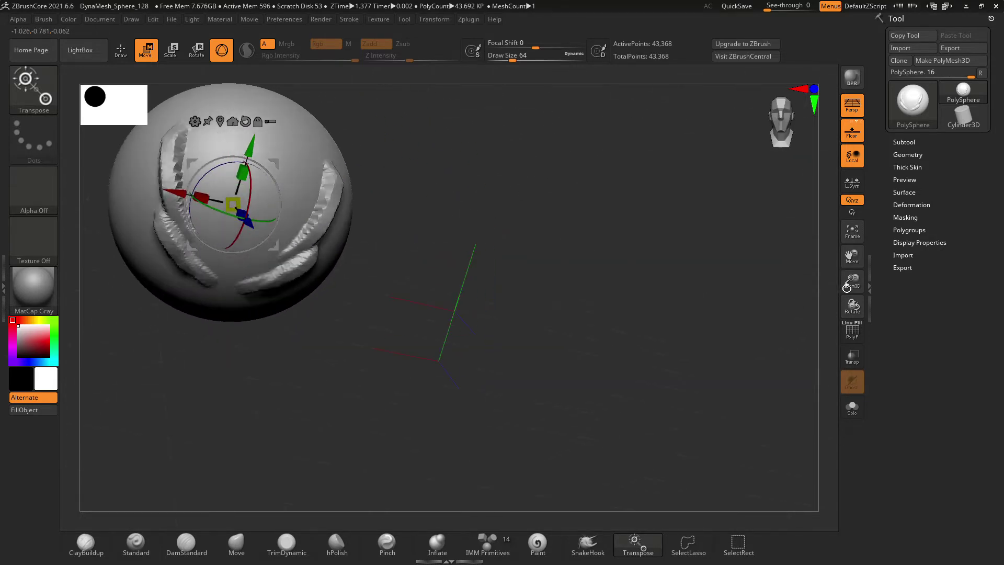
left_click_drag(369, 169, 284, 235)
left_click_drag(473, 272, 495, 204)
left_click_drag(189, 214, 274, 244)
left_click_drag(495, 284, 588, 235)
left_click_drag(185, 206, 258, 265)
left_click_drag(421, 277, 369, 345)
left_click_drag(286, 202, 238, 258)
mouse_move(479, 253)
left_mouse_down()
mouse_move(434, 286)
mouse_move(471, 246)
mouse_move(478, 263)
left_mouse_up()
Return the displaced sphere to the grid centre with its default orientation, and snap back to the front view
left_click(234, 123)
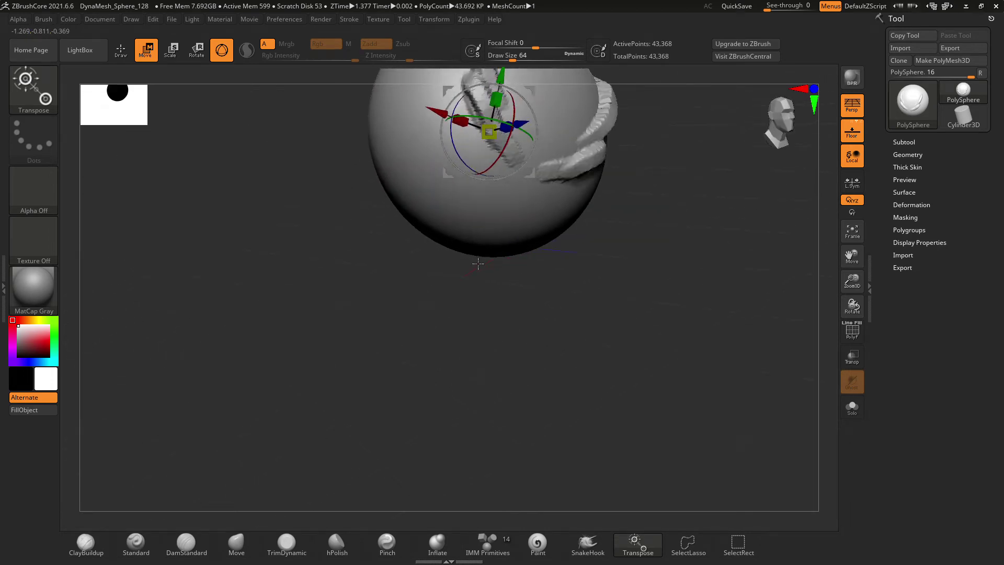
left_click_drag(852, 256, 844, 344)
mouse_move(550, 209)
left_mouse_down()
mouse_move(584, 218)
mouse_move(565, 239)
mouse_move(588, 230)
mouse_move(680, 248)
mouse_move(679, 281)
mouse_move(680, 260)
left_mouse_up()
left_click(448, 251)
left_click(787, 127)
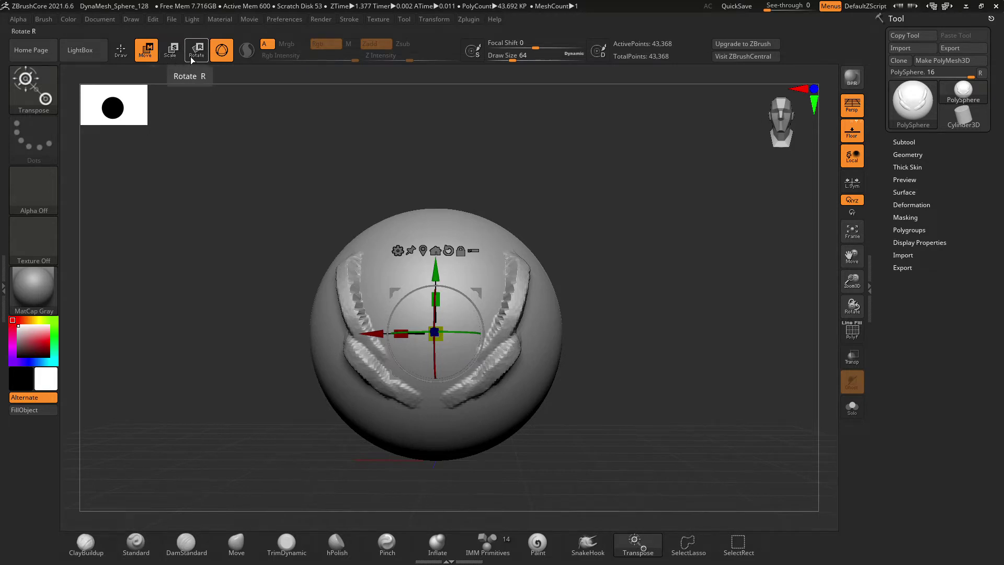
Adjust the view by panning, zooming out and slightly rotating around the sphere
mouse_move(628, 254)
left_mouse_down()
mouse_move(627, 274)
mouse_move(619, 272)
mouse_move(653, 282)
left_mouse_up()
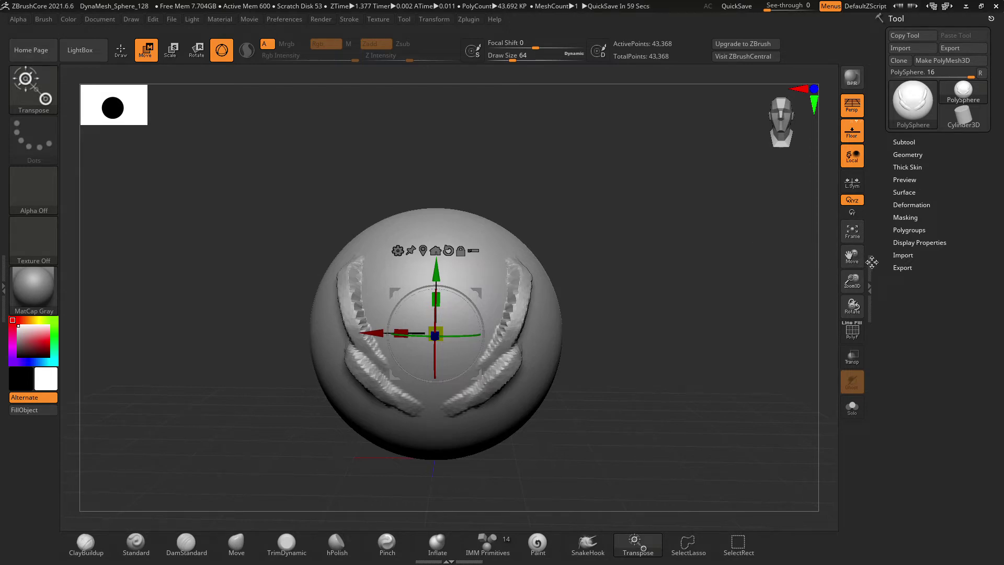
left_click_drag(852, 256, 840, 222)
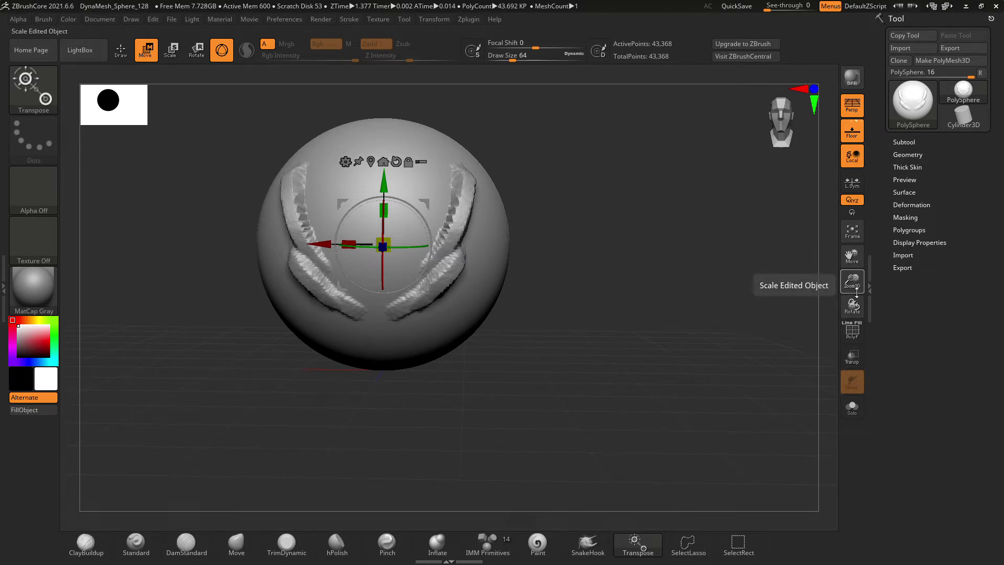
left_click_drag(853, 285, 878, 304)
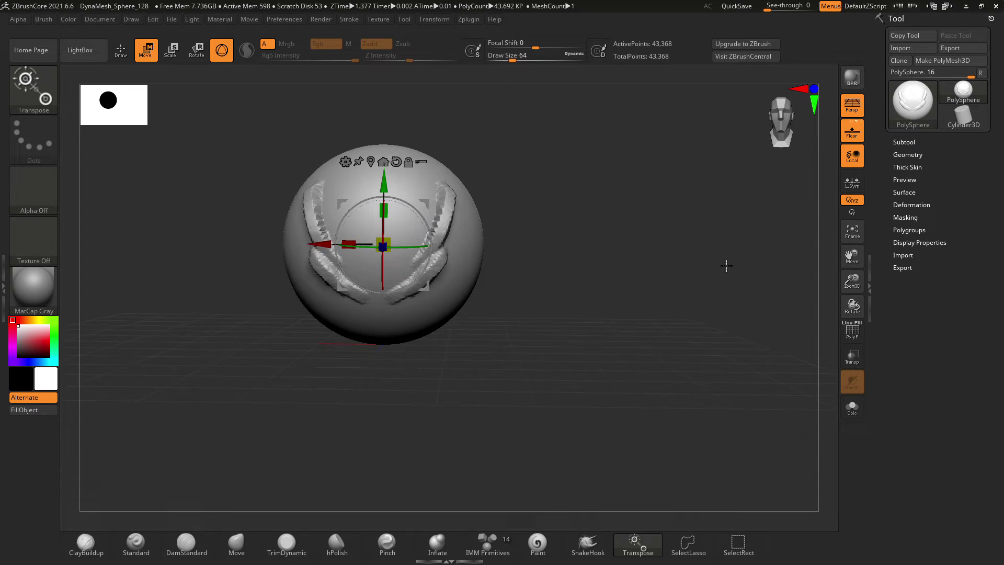
mouse_move(860, 314)
left_mouse_down()
mouse_move(836, 320)
mouse_move(862, 315)
left_mouse_up()
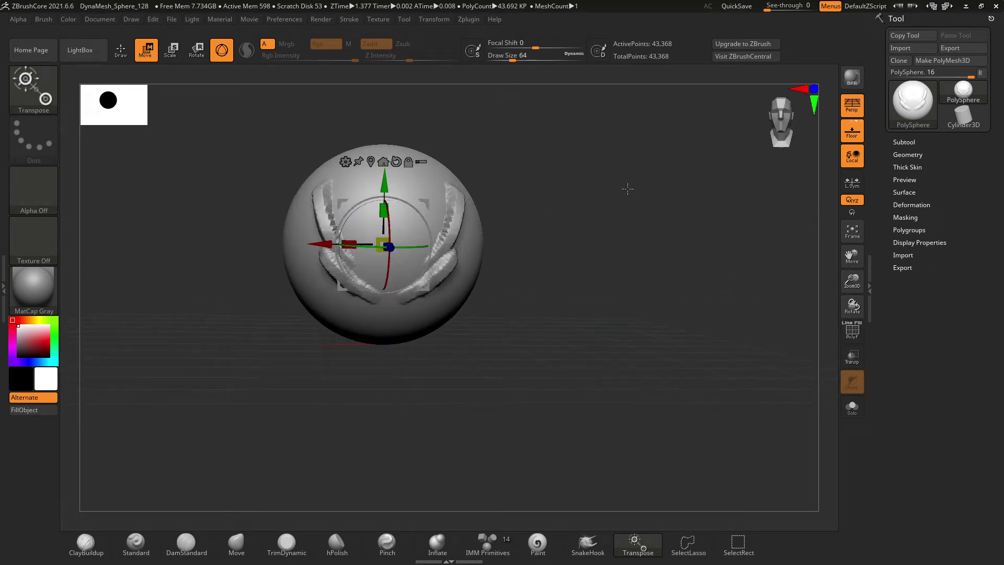
Move the sphere out of the visible area, frame it again, and zoom out to a slightly angled view
left_click_drag(634, 193, 626, 245)
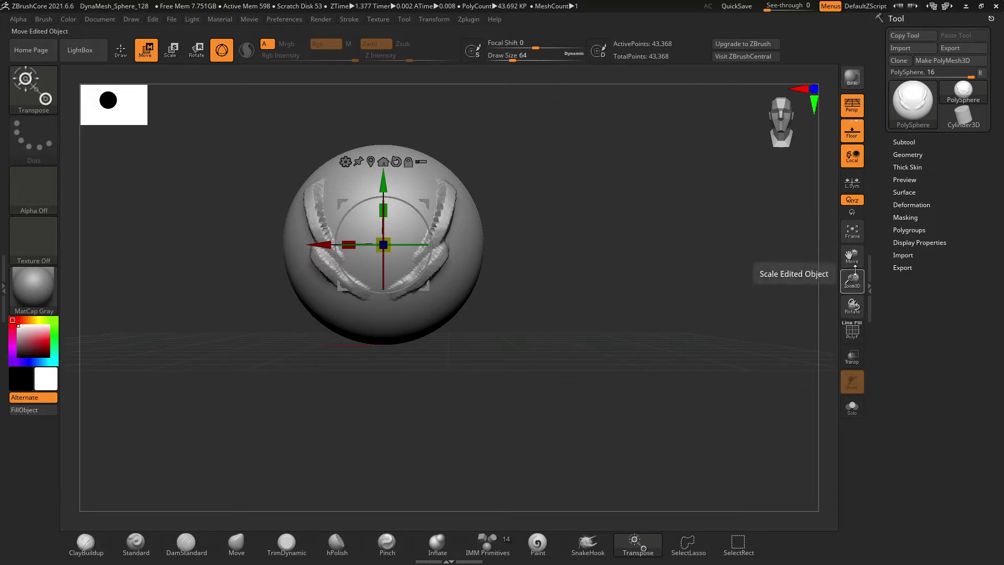
left_click_drag(852, 257, 775, 296)
key("ctrl+n")
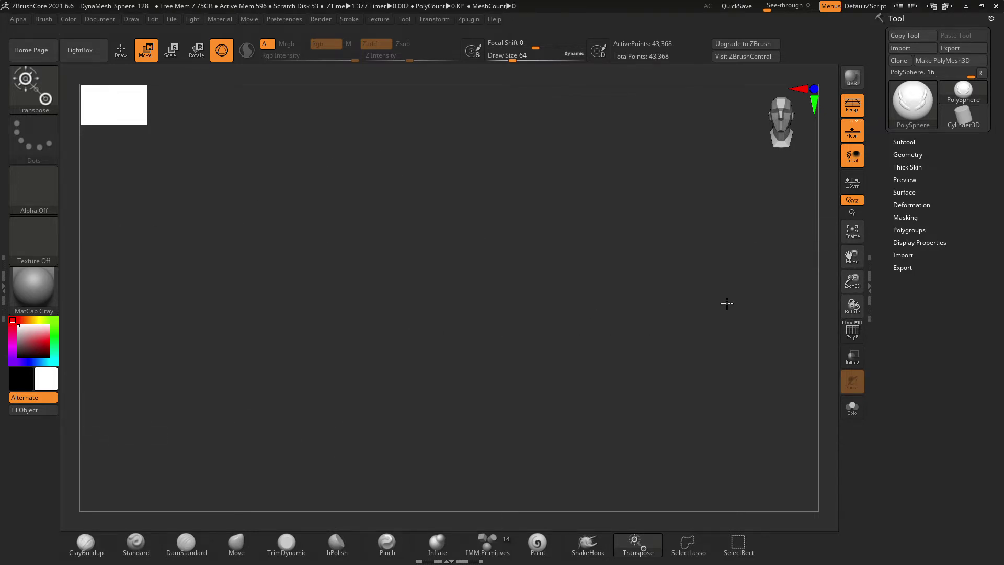
left_click(852, 230)
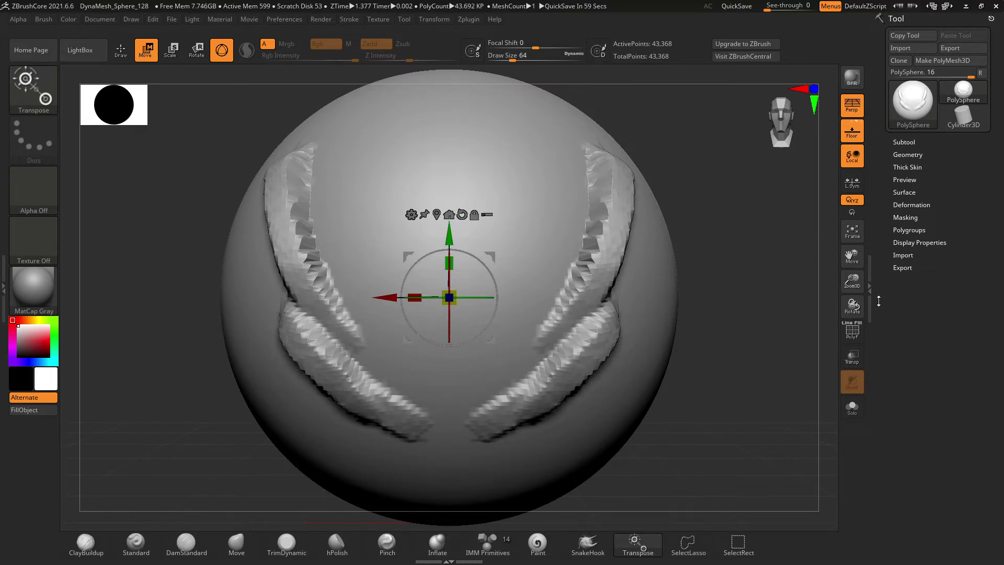
left_click_drag(862, 289, 861, 246)
mouse_move(660, 302)
left_mouse_down()
mouse_move(641, 315)
mouse_move(660, 313)
left_mouse_up()
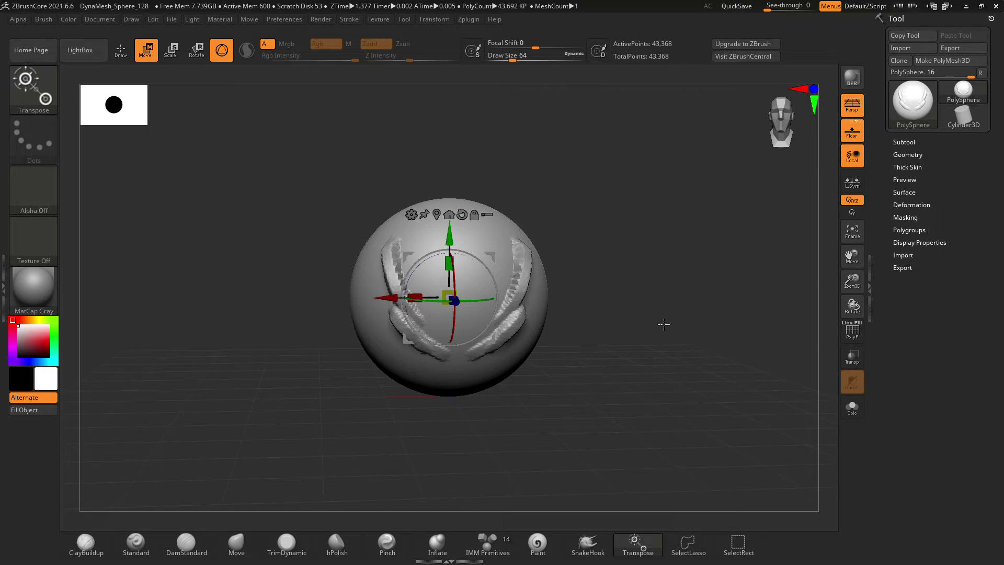
left_click_drag(666, 324, 675, 305)
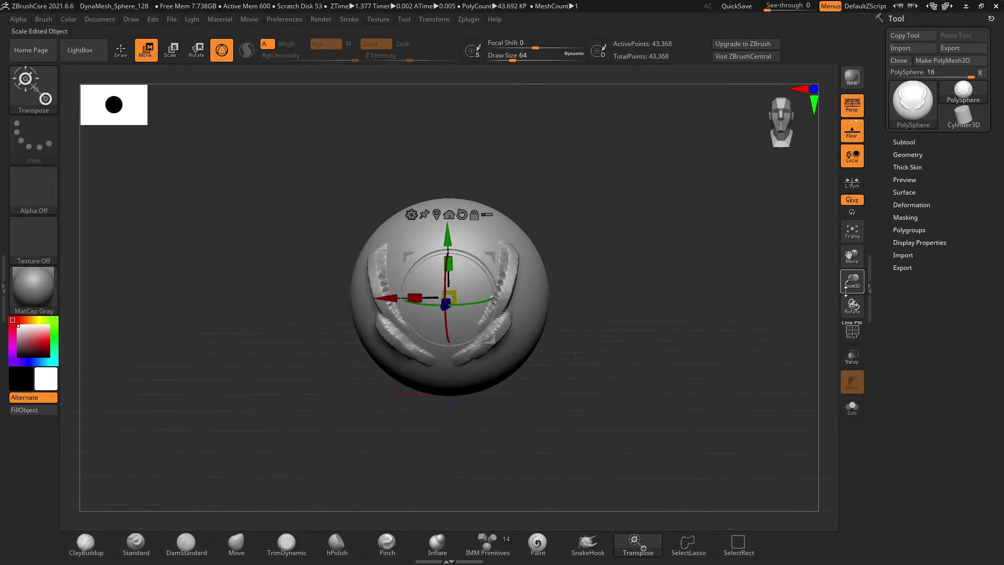
Append a Sphere3D as a second subtool alongside the sculpted sphere
left_click(902, 143)
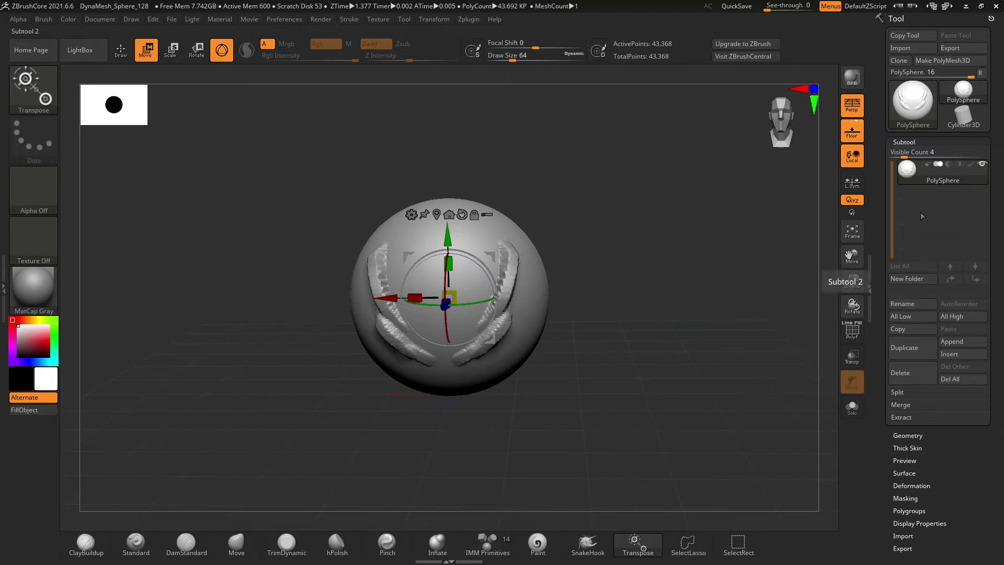
left_click(960, 341)
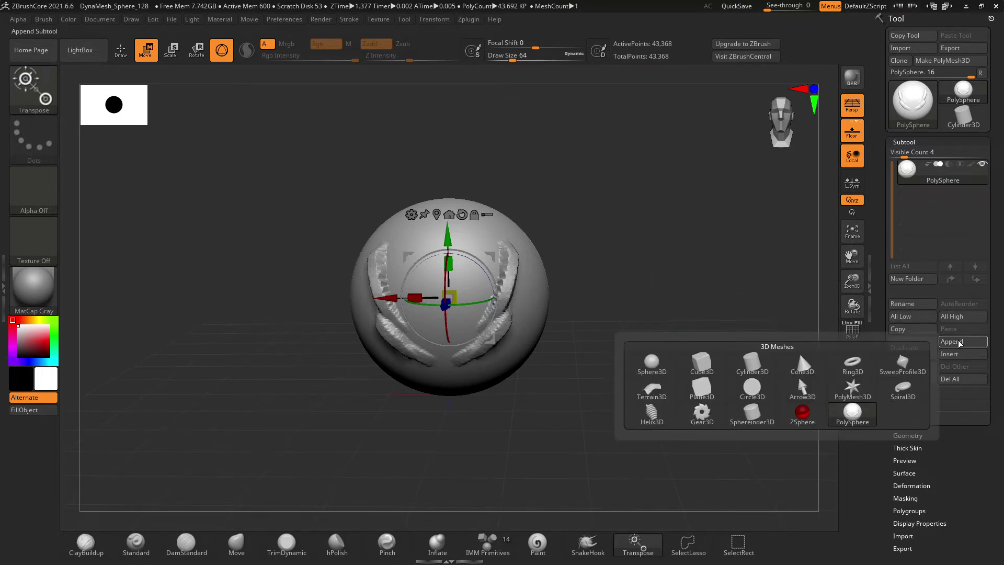
mouse_move(920, 361)
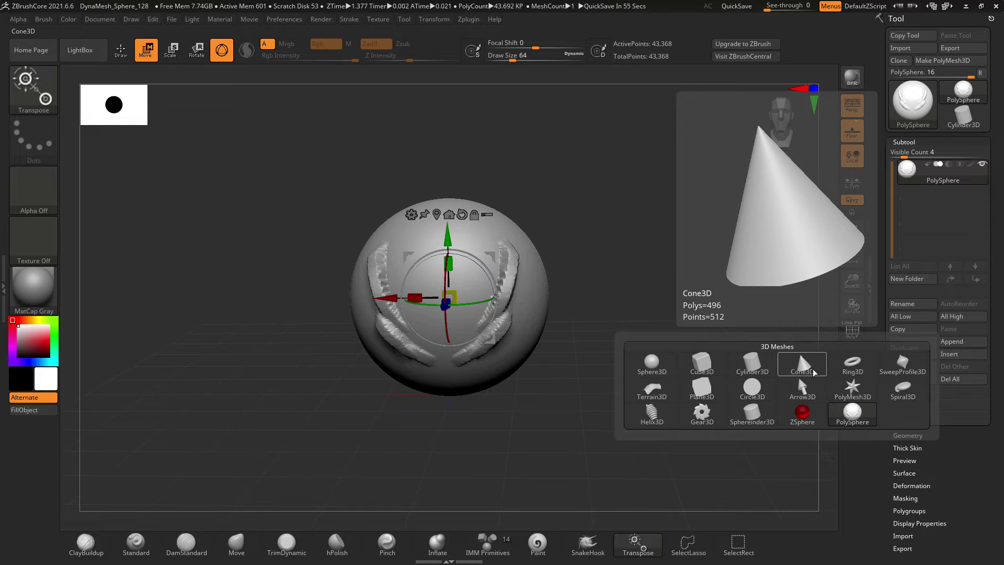
left_click(659, 368)
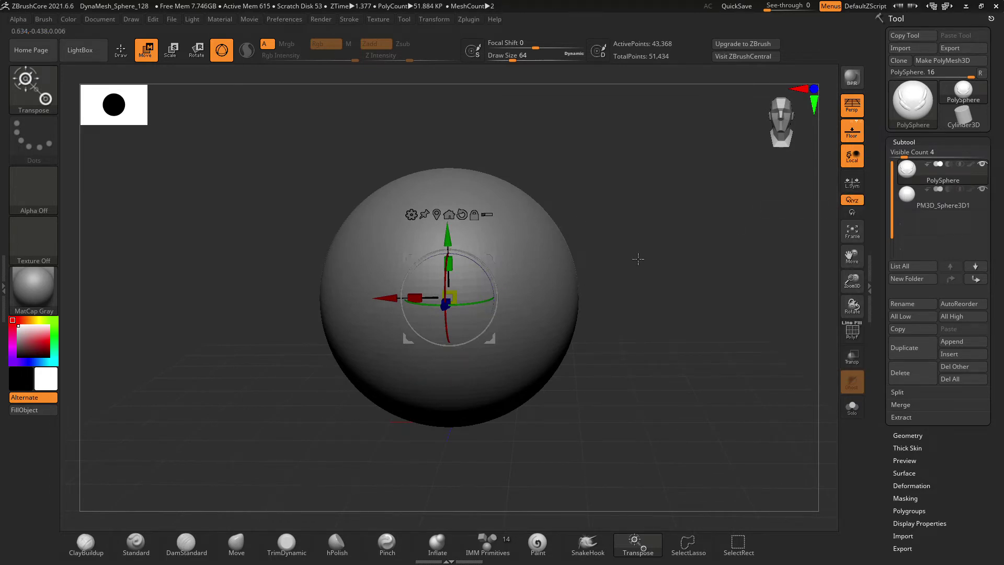
mouse_move(644, 271)
left_mouse_down()
mouse_move(650, 254)
mouse_move(651, 265)
left_mouse_up()
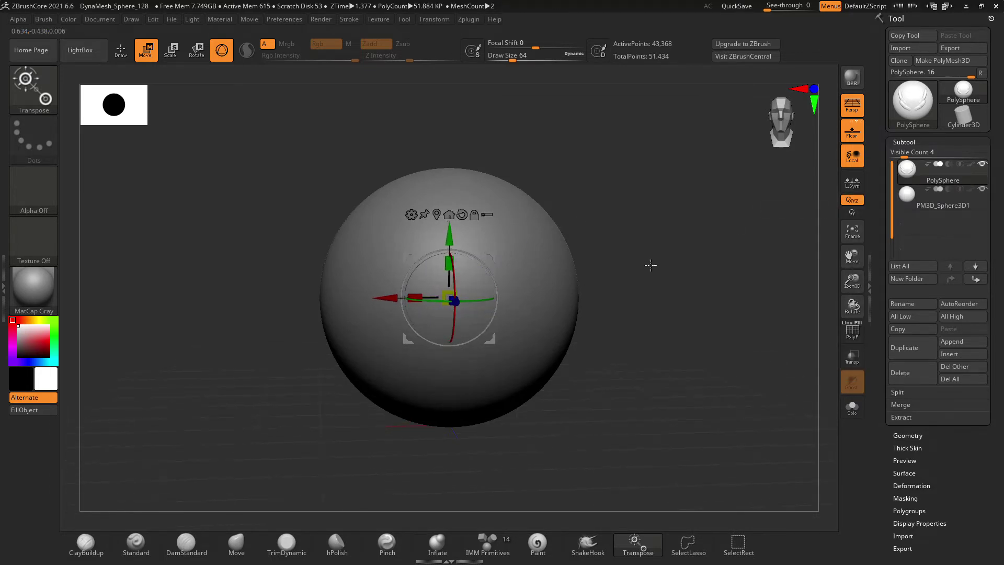
Select the appended sphere, move it to the side of the sculpted sphere, and scale it down
mouse_move(928, 195)
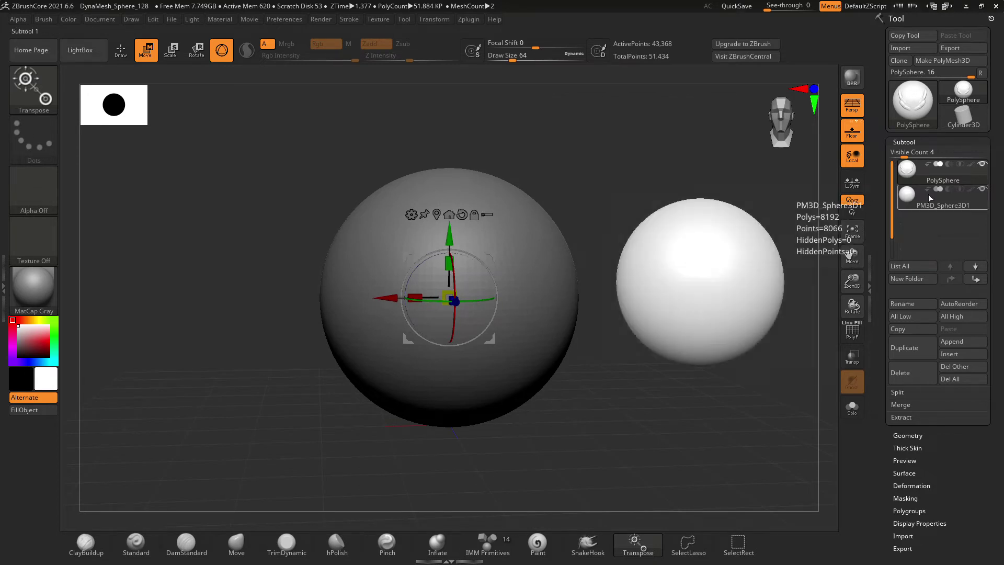
left_click(928, 193)
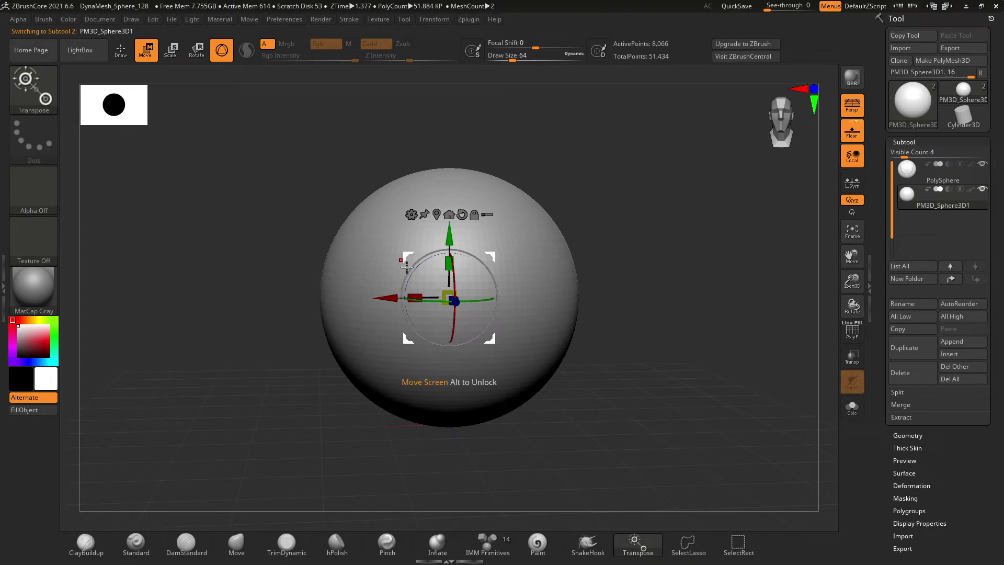
left_click_drag(391, 310, 595, 322)
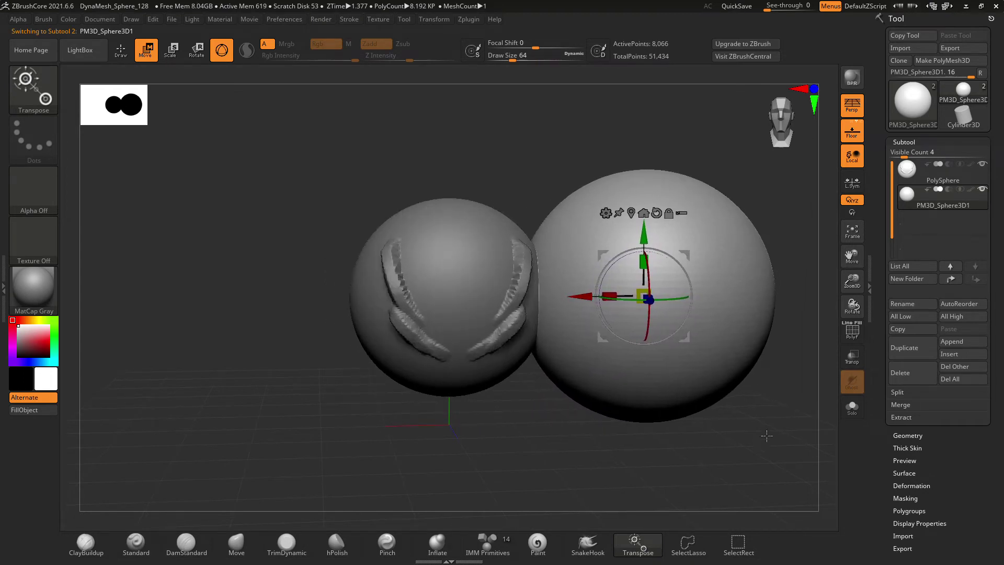
left_click_drag(642, 296, 789, 416)
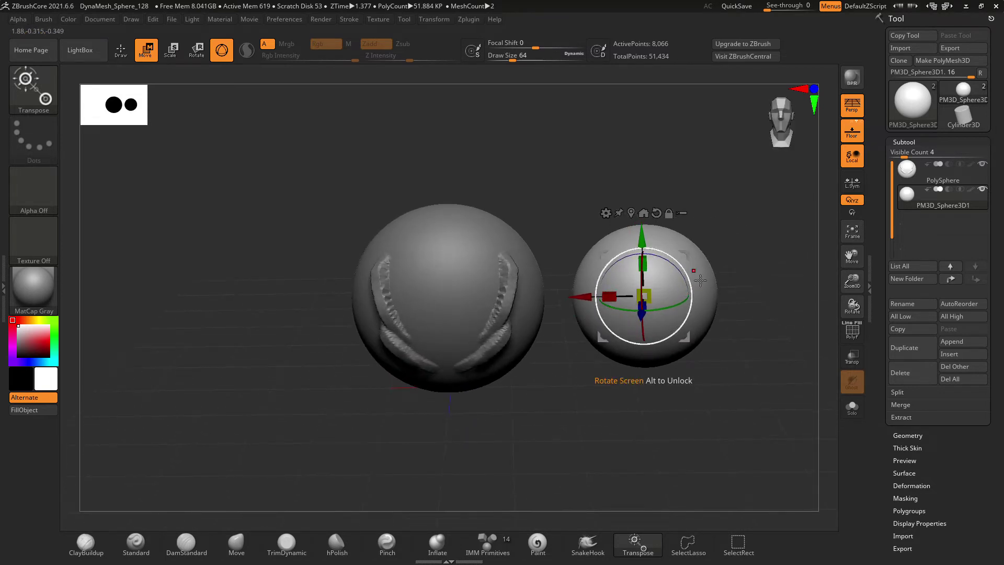
left_click_drag(685, 341, 630, 314)
left_click_drag(738, 344, 728, 353)
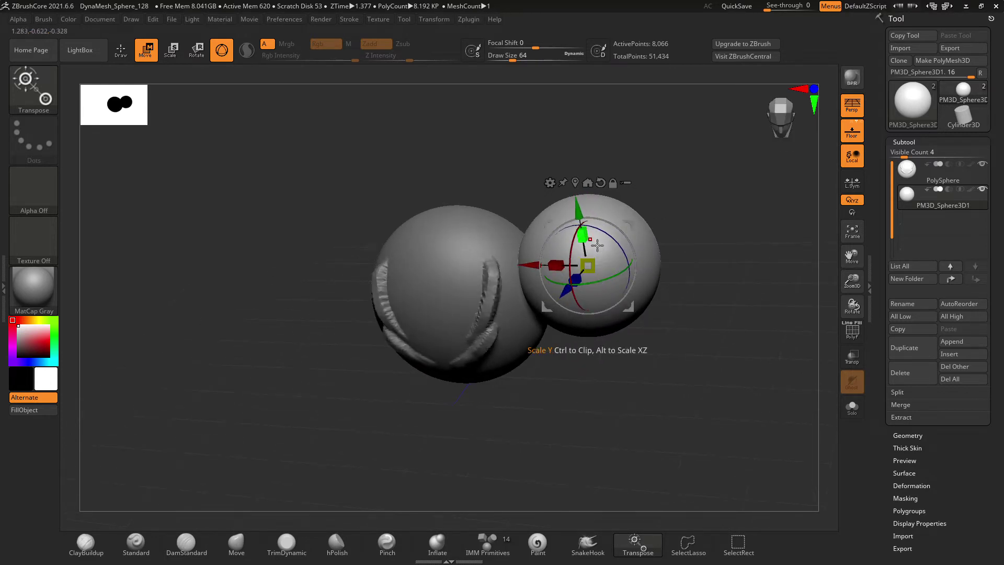
Stretch the smaller sphere into a tilted oval ear and place it on the upper right of the sculpted sphere
left_click_drag(589, 247, 604, 285)
left_click_drag(528, 259, 542, 249)
left_click_drag(635, 293, 732, 322)
left_click_drag(610, 288, 684, 307)
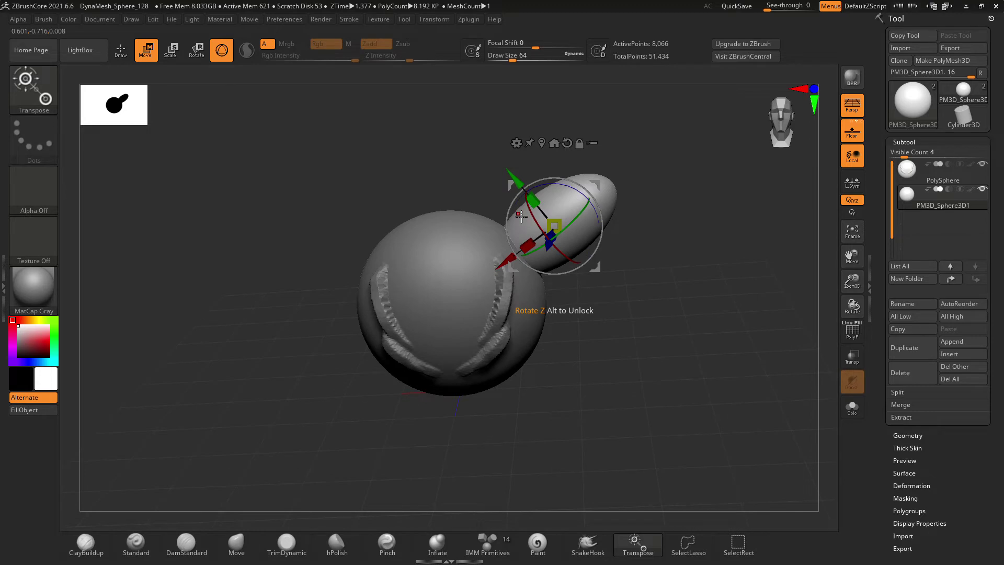
mouse_move(560, 256)
left_mouse_down()
mouse_move(564, 245)
mouse_move(582, 259)
mouse_move(571, 255)
left_mouse_up()
left_click_drag(629, 278, 634, 251)
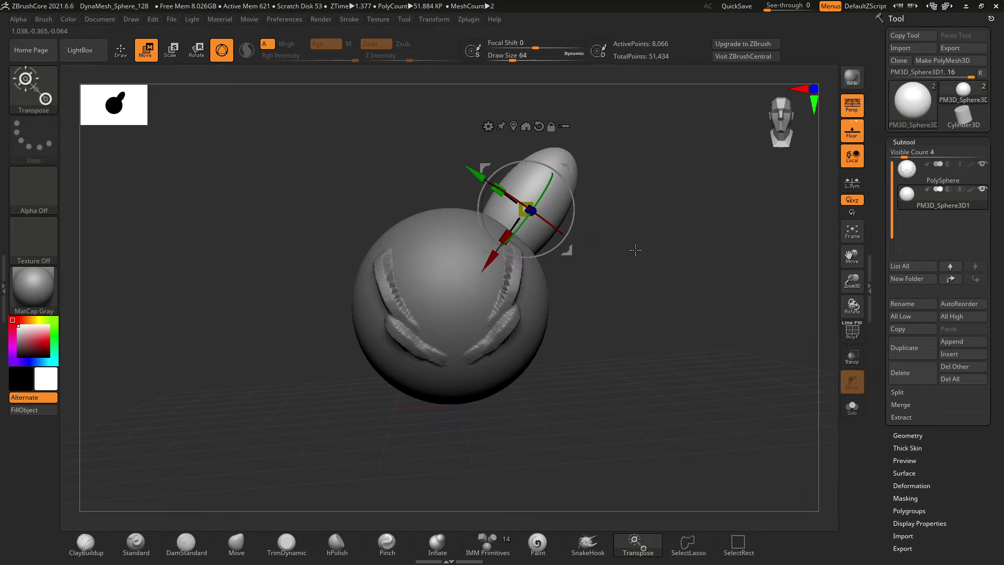
left_click_drag(704, 296, 733, 330)
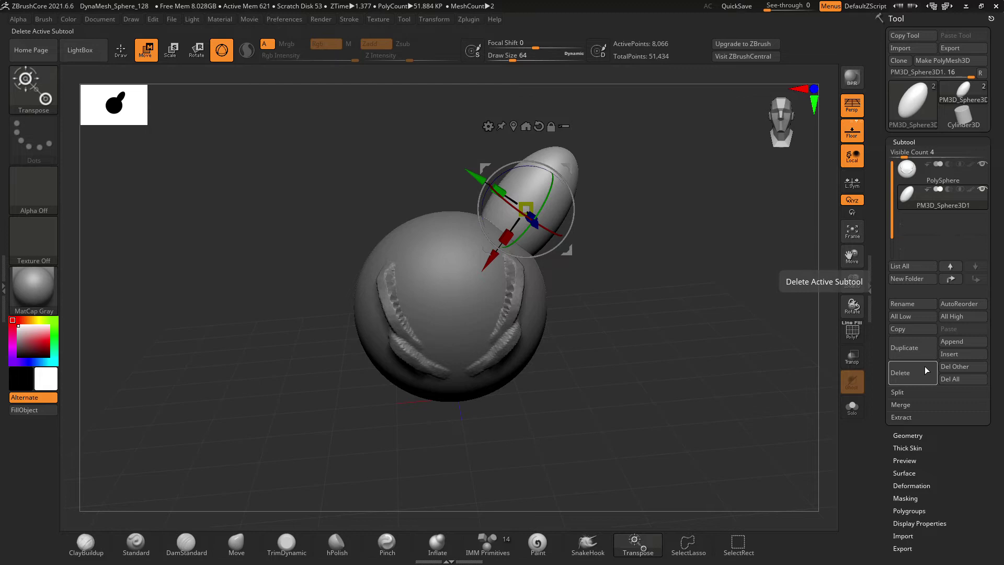
Duplicate the oval ear subtool
left_click(919, 349)
left_click_drag(634, 316, 631, 251)
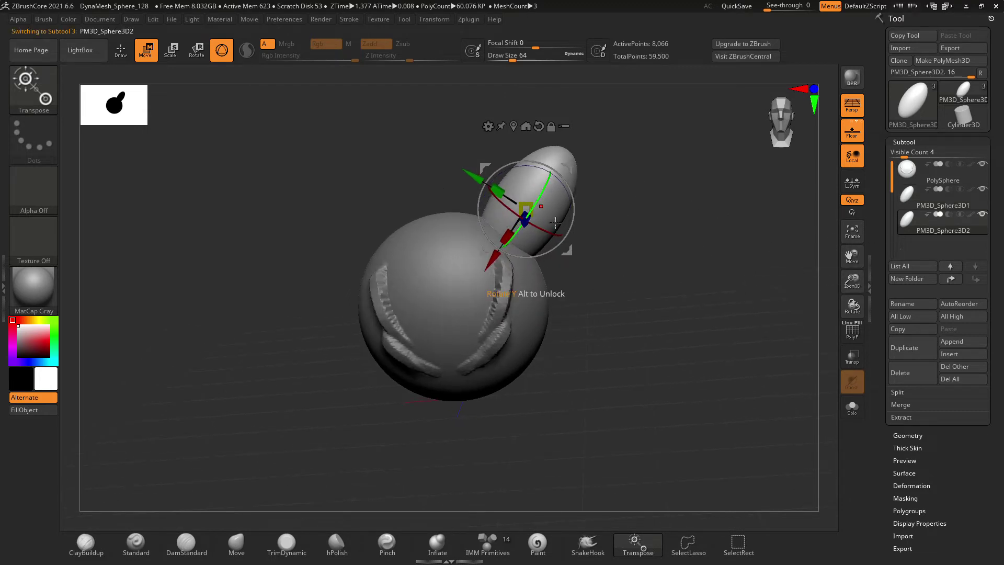
left_click_drag(487, 191, 424, 273)
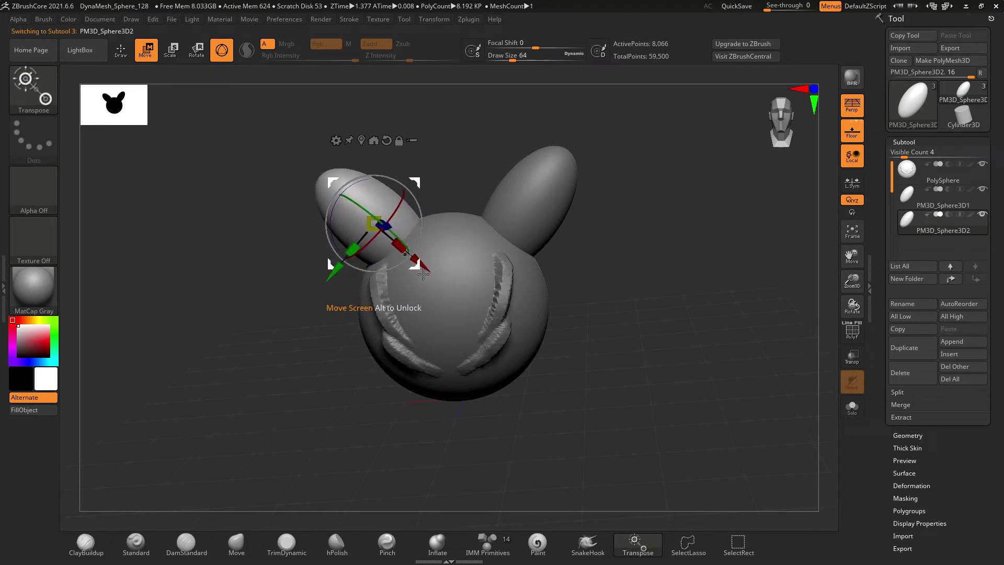
key("ctrl+z")
key("ctrl+z")
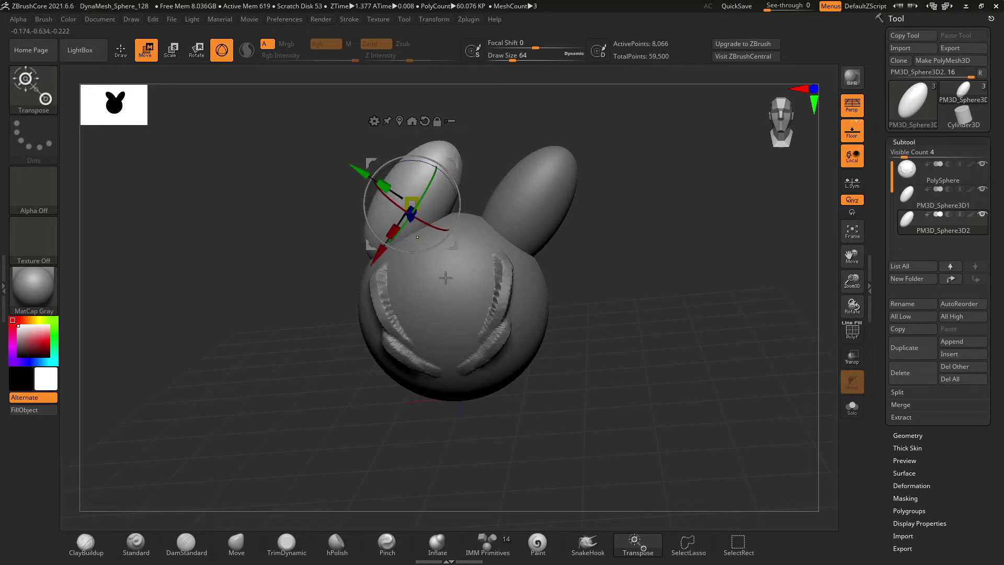
key("ctrl+z")
Mirror the duplicated ear to the opposite side of the head with the Mirror deformation
scroll(997, 383, "down", 5)
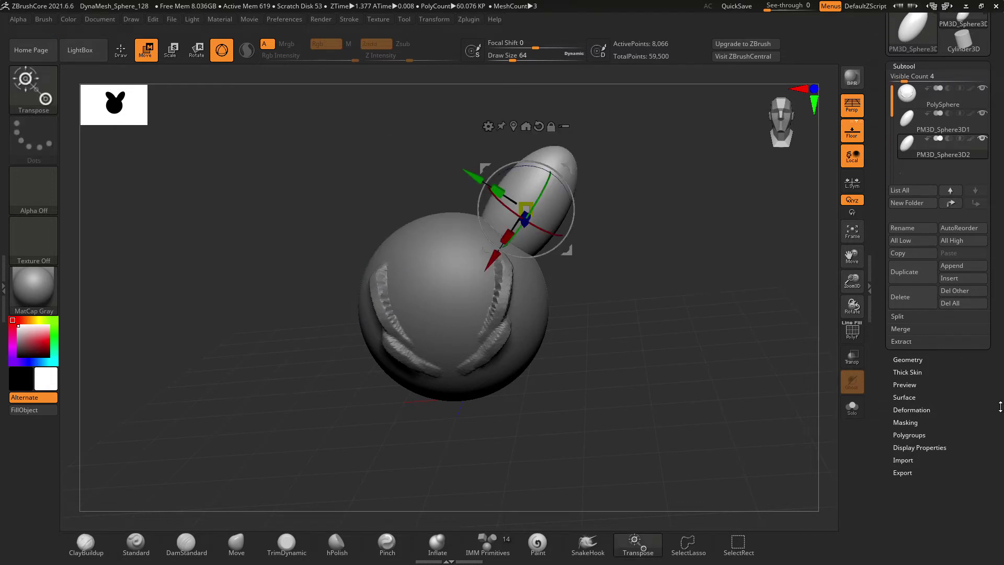
left_click(927, 323)
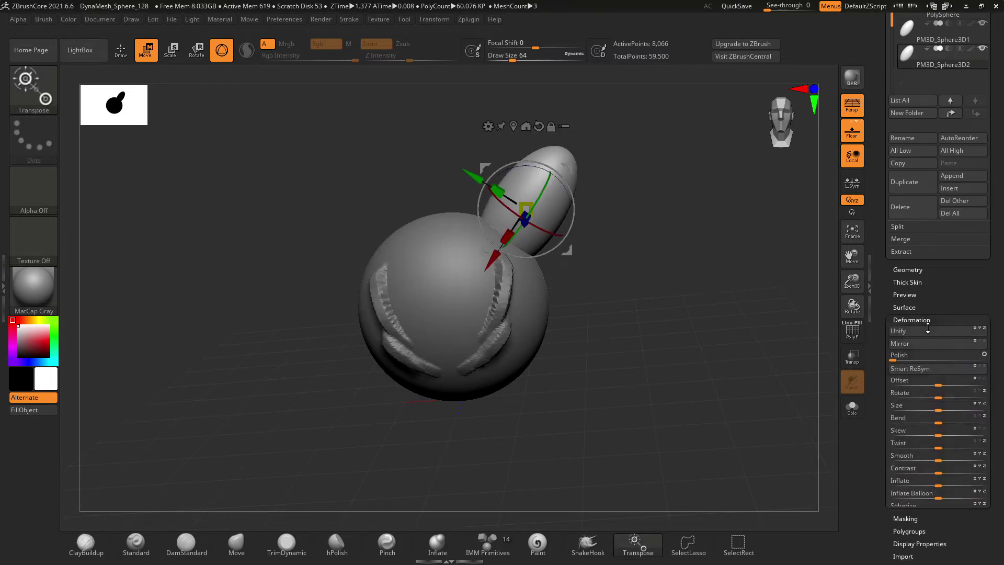
left_click(920, 345)
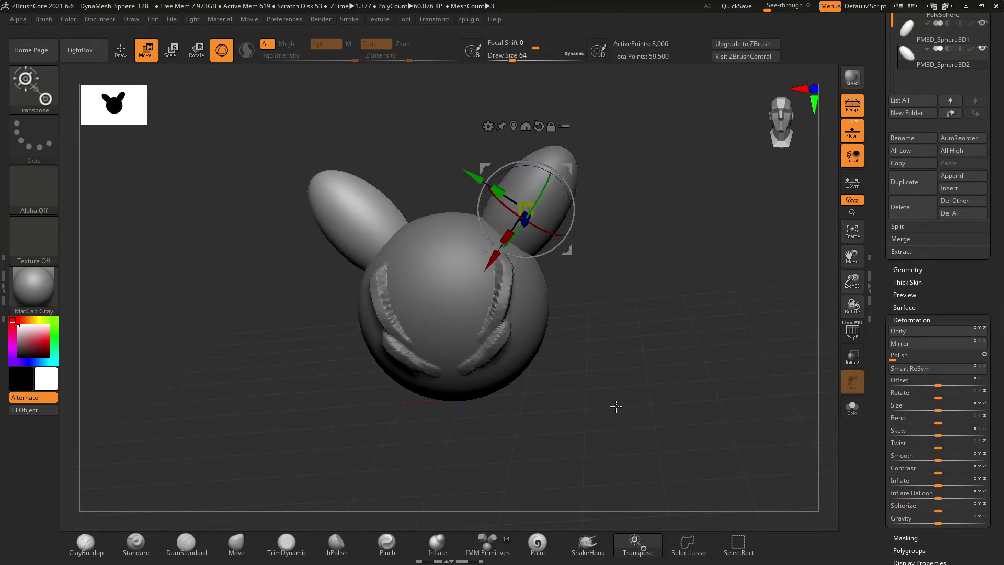
left_click_drag(611, 363, 617, 340)
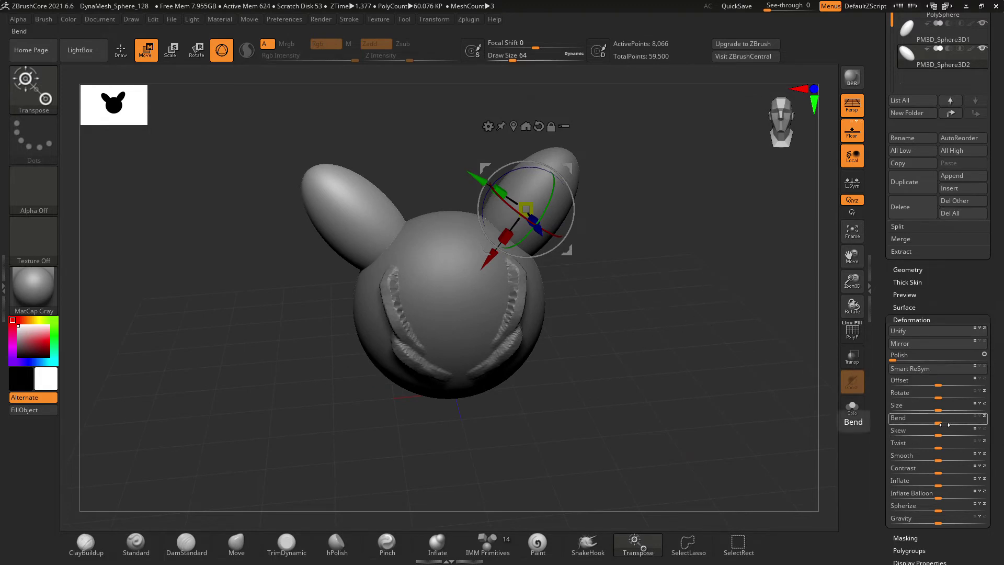
mouse_move(944, 425)
left_mouse_down()
mouse_move(954, 425)
mouse_move(944, 424)
left_mouse_up()
mouse_move(719, 338)
left_mouse_down()
mouse_move(711, 332)
mouse_move(724, 334)
left_mouse_up()
Select the original ear subtool and move the ear up and away from the head
left_click_drag(999, 266, 1001, 363)
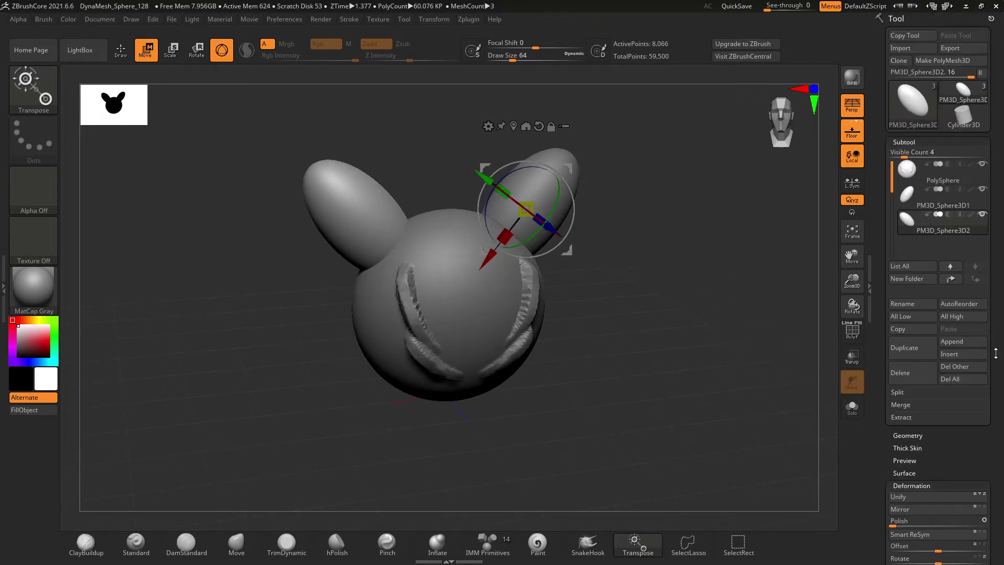
left_click(910, 190)
mouse_move(667, 299)
left_mouse_down()
mouse_move(646, 300)
mouse_move(659, 300)
left_mouse_up()
left_click_drag(994, 455, 996, 382)
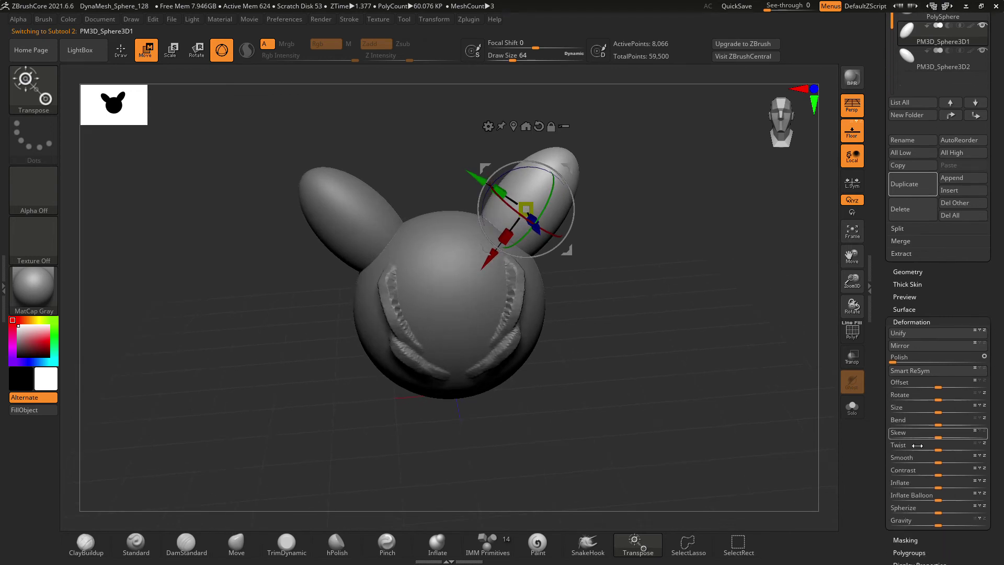
mouse_move(940, 425)
left_mouse_down()
mouse_move(952, 425)
mouse_move(940, 425)
left_mouse_up()
left_click_drag(519, 256, 564, 197)
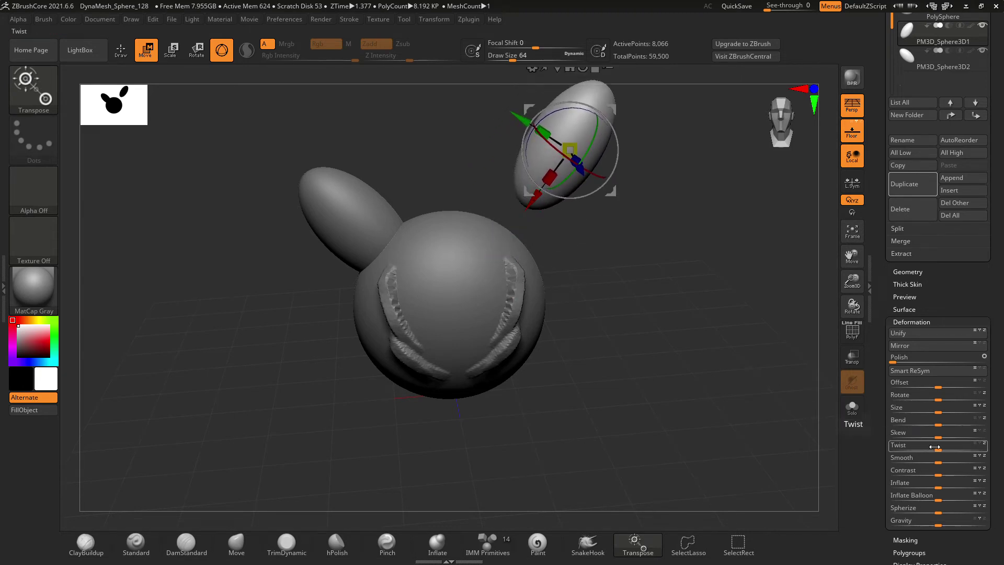
mouse_move(940, 450)
left_mouse_down()
mouse_move(929, 451)
mouse_move(943, 451)
left_mouse_up()
left_click_drag(717, 314, 689, 290)
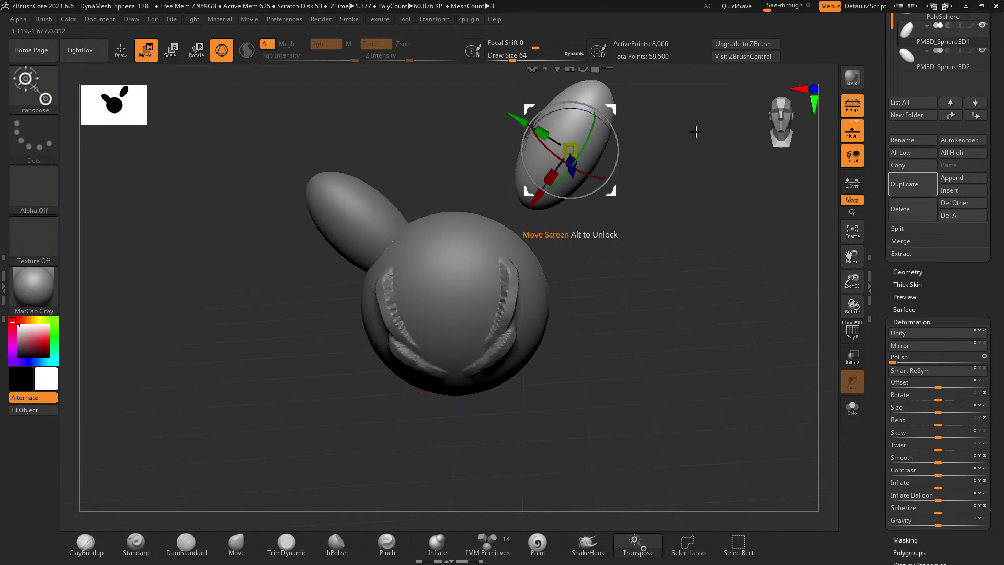
Apply the Taper deformer to the detached ear, narrowing its lower end by about -0.55 and reshaping it into a longer, pointed form
left_click_drag(863, 265, 858, 328)
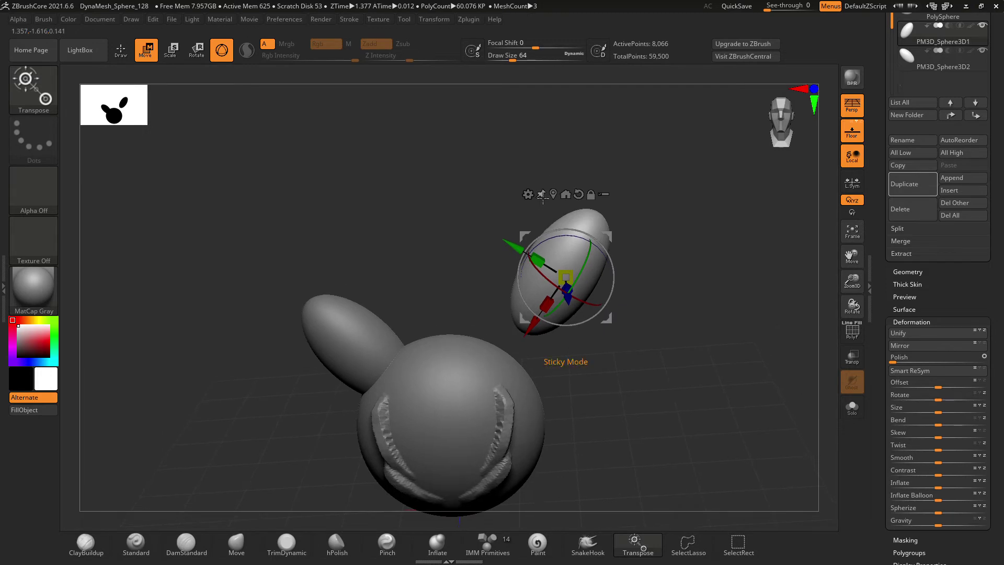
left_click(529, 195)
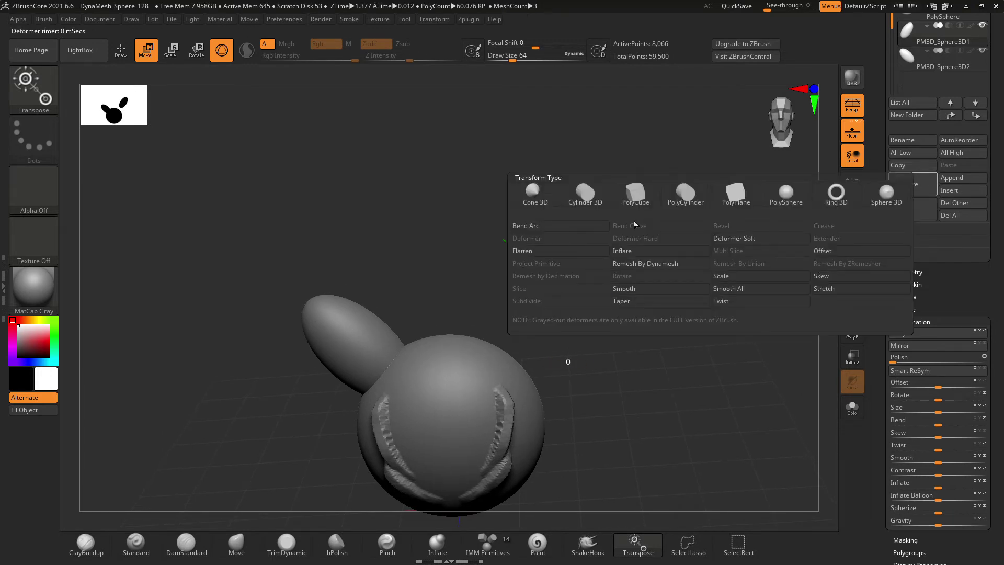
left_click(630, 301)
left_click_drag(514, 335, 528, 320)
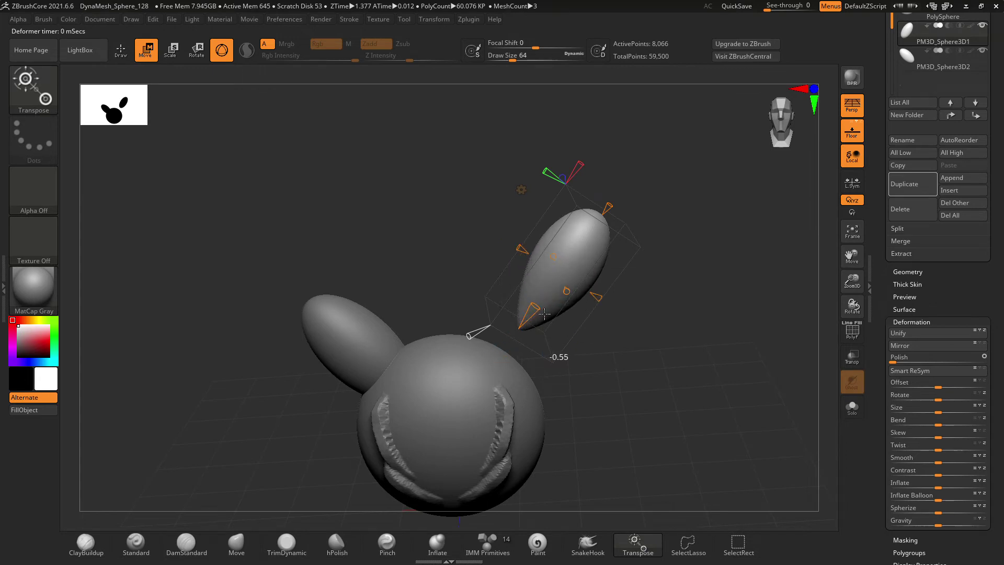
left_click_drag(613, 218, 636, 325)
left_click_drag(718, 329, 577, 334)
left_click_drag(519, 255, 511, 247)
left_click_drag(769, 230, 705, 241)
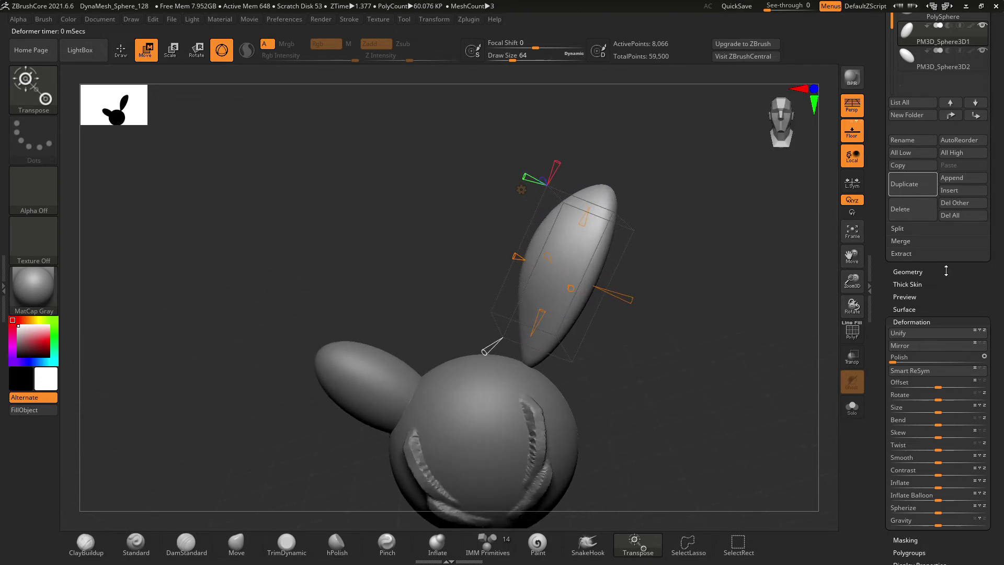
left_click_drag(998, 288, 996, 369)
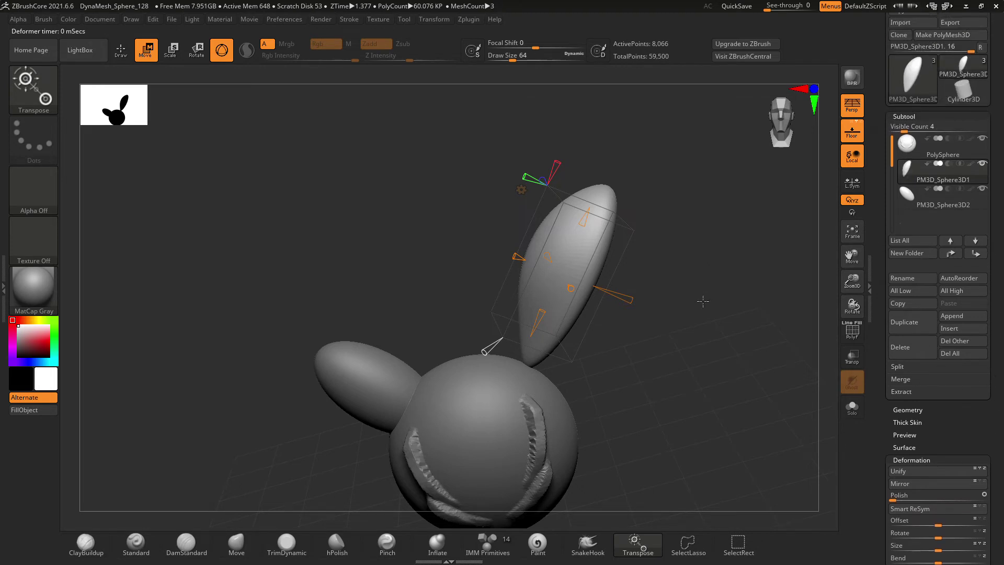
left_click_drag(703, 301, 700, 278)
left_click_drag(856, 261, 823, 198)
left_click_drag(583, 313, 548, 324)
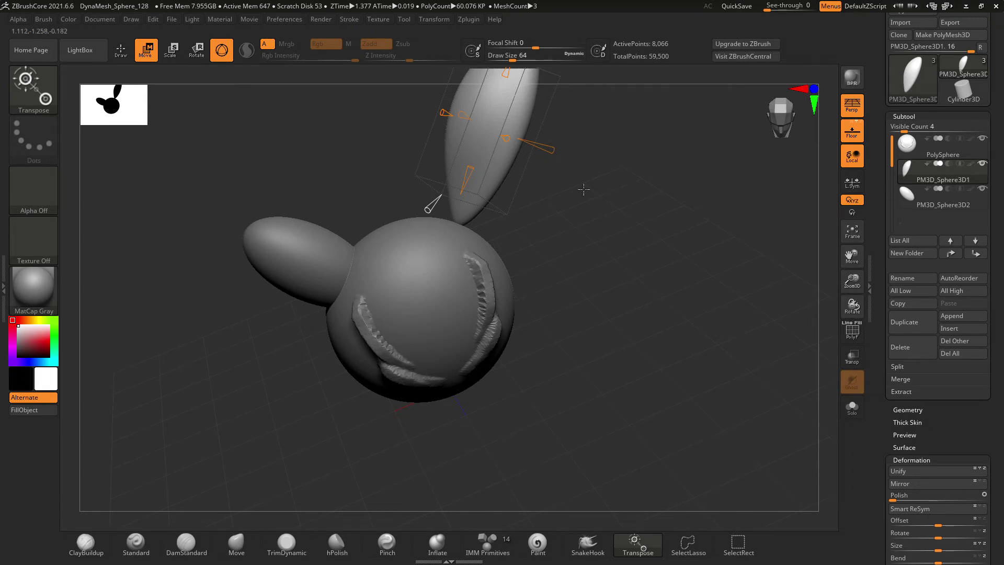
Accept the Taper deformation on the detached ear
left_click_drag(851, 254, 847, 379)
left_click(442, 172)
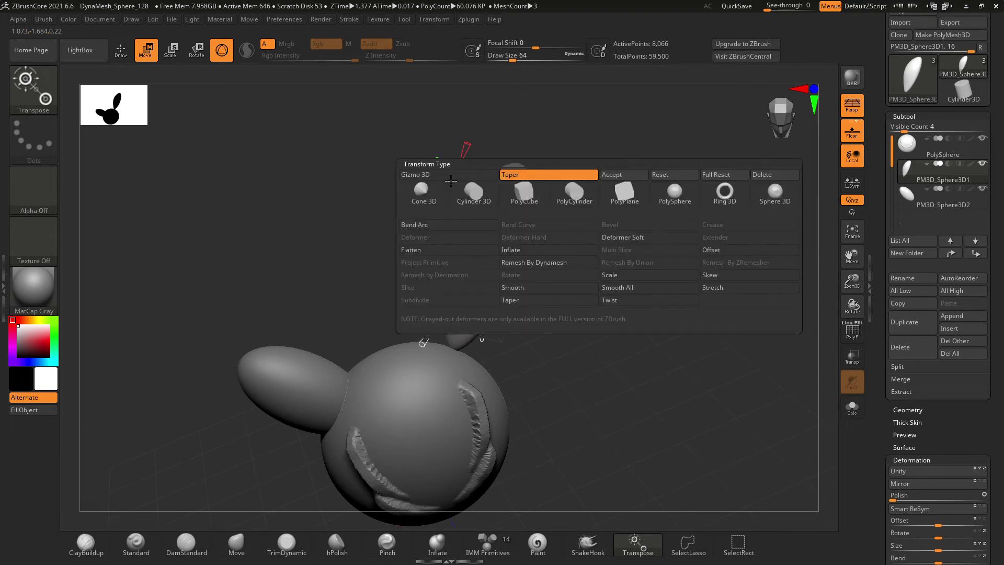
left_click(625, 174)
left_click_drag(607, 275, 645, 255)
mouse_move(934, 194)
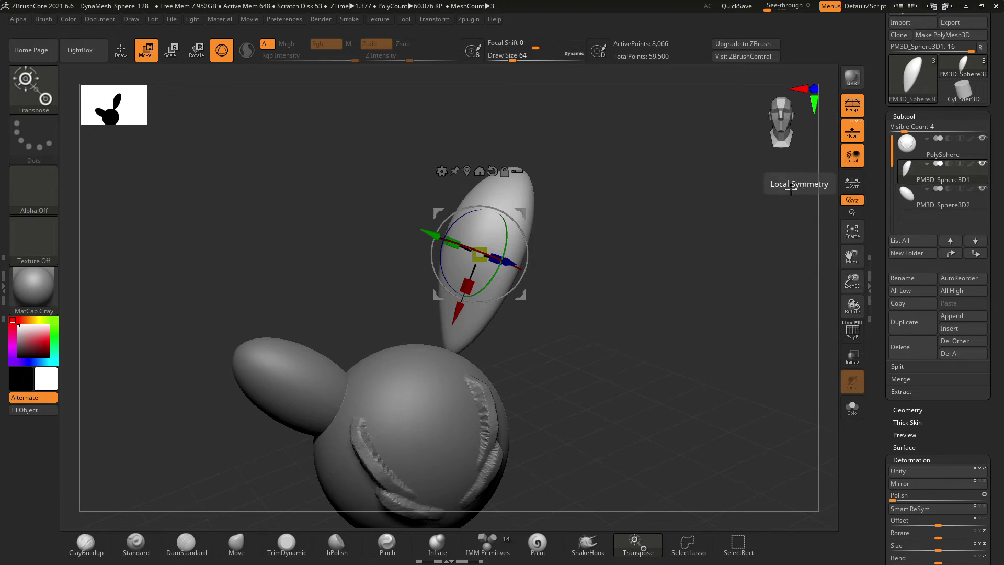
Switch to the Move brush and enlarge its draw size to about 299
left_click_drag(765, 286, 675, 247)
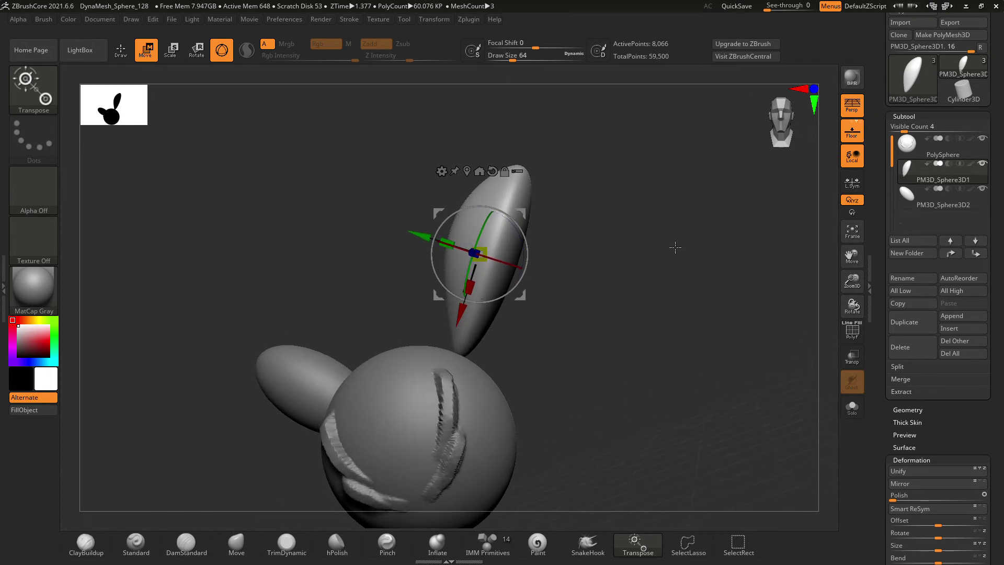
left_click(237, 544)
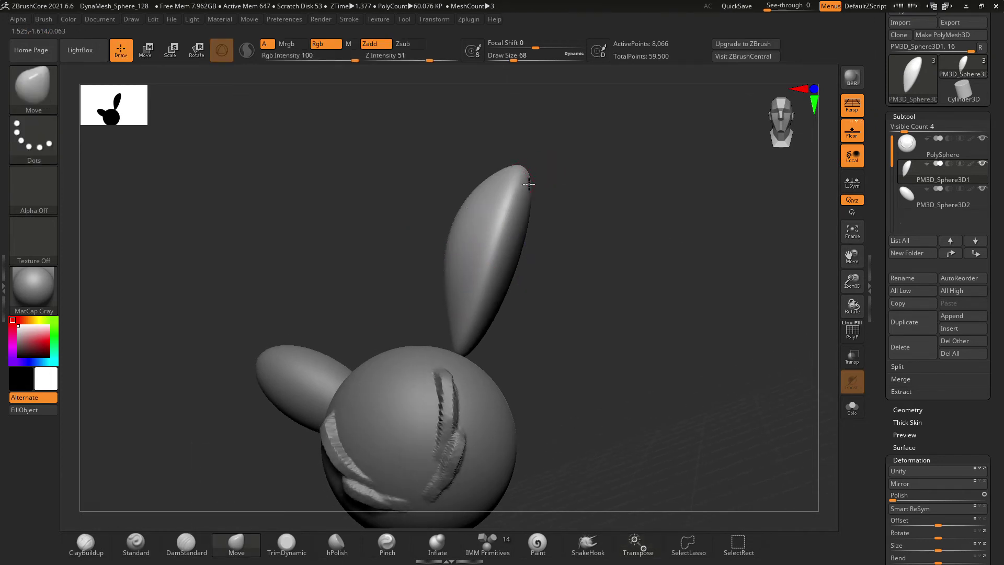
key("bracketright")
key("bracketright")
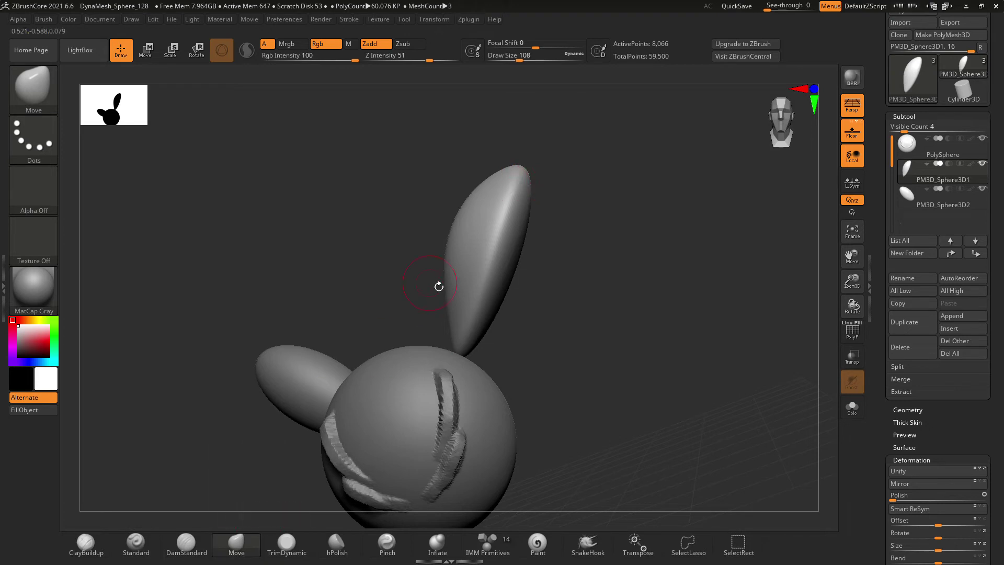
key("bracketright")
key("bracketright")
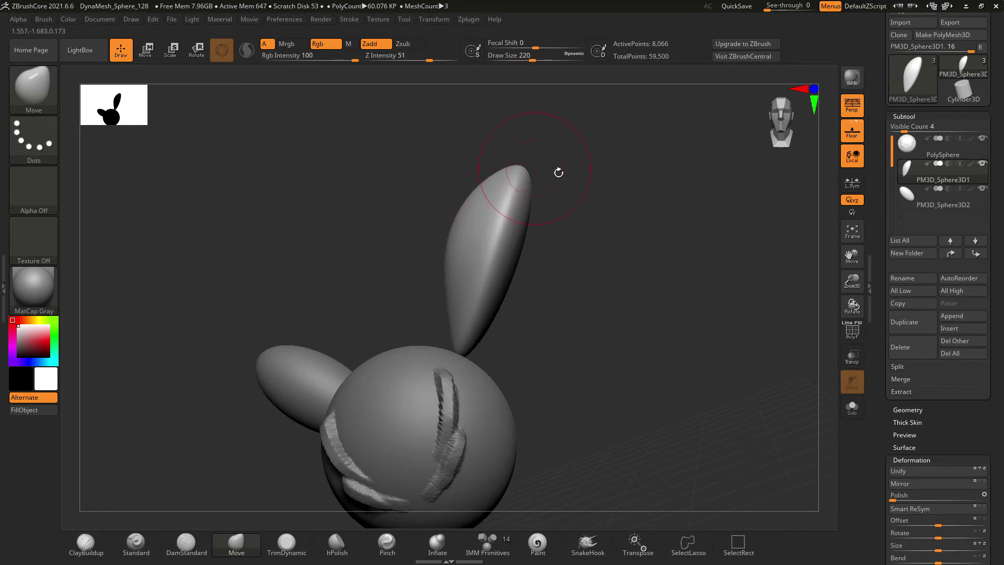
left_click_drag(533, 60, 539, 63)
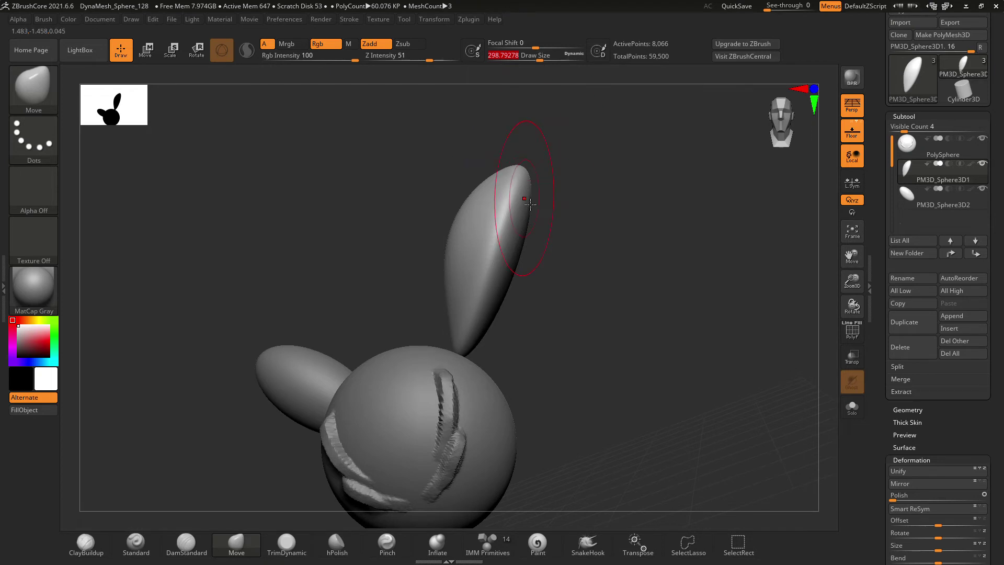
Pull out the edges of the detached ear with the Move brush, broadening its upper part
left_click_drag(536, 177, 566, 163)
left_click_drag(520, 253, 561, 263)
left_click_drag(642, 279, 565, 276)
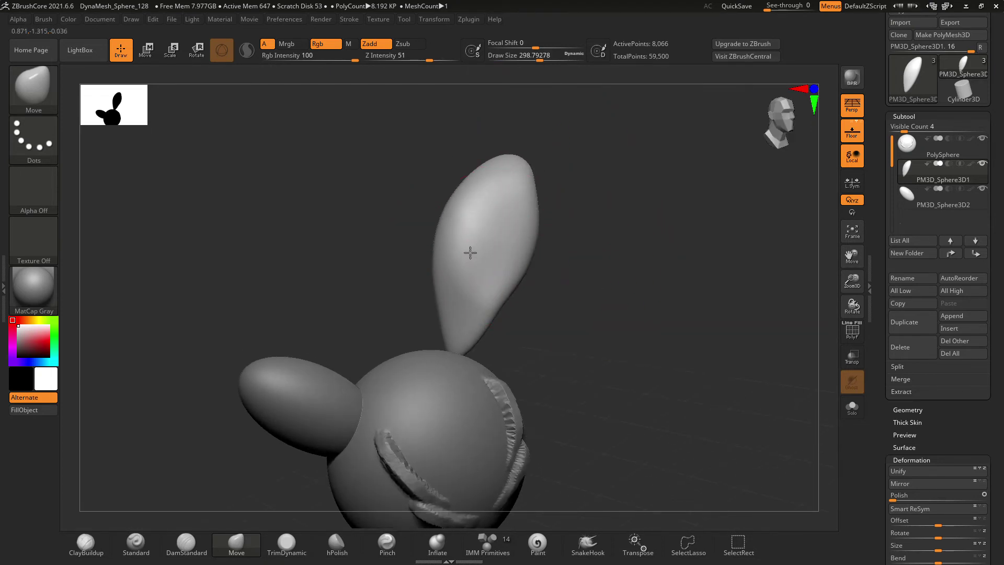
left_click_drag(461, 196, 449, 187)
mouse_move(453, 260)
left_mouse_down()
mouse_move(441, 283)
mouse_move(447, 347)
mouse_move(562, 331)
mouse_move(538, 251)
mouse_move(565, 174)
mouse_move(563, 256)
mouse_move(510, 245)
left_mouse_up()
Stretch the ear's tip sideways away from the head with the Move brush, bending the ear into a long curved shape
mouse_move(634, 271)
left_mouse_down()
mouse_move(552, 181)
mouse_move(567, 178)
mouse_move(572, 162)
mouse_move(582, 170)
left_mouse_up()
left_click_drag(563, 213, 579, 206)
left_click_drag(558, 245, 534, 241)
left_click_drag(530, 313, 505, 340)
left_click_drag(619, 312, 665, 306)
mouse_move(586, 190)
left_mouse_down()
mouse_move(635, 170)
mouse_move(733, 182)
left_mouse_up()
mouse_move(760, 279)
left_mouse_down()
mouse_move(751, 298)
mouse_move(761, 273)
mouse_move(697, 209)
left_mouse_up()
Check the stretched ear's wireframe and set up the ClayBuildup brush with a draw size of about 83
left_click(853, 331)
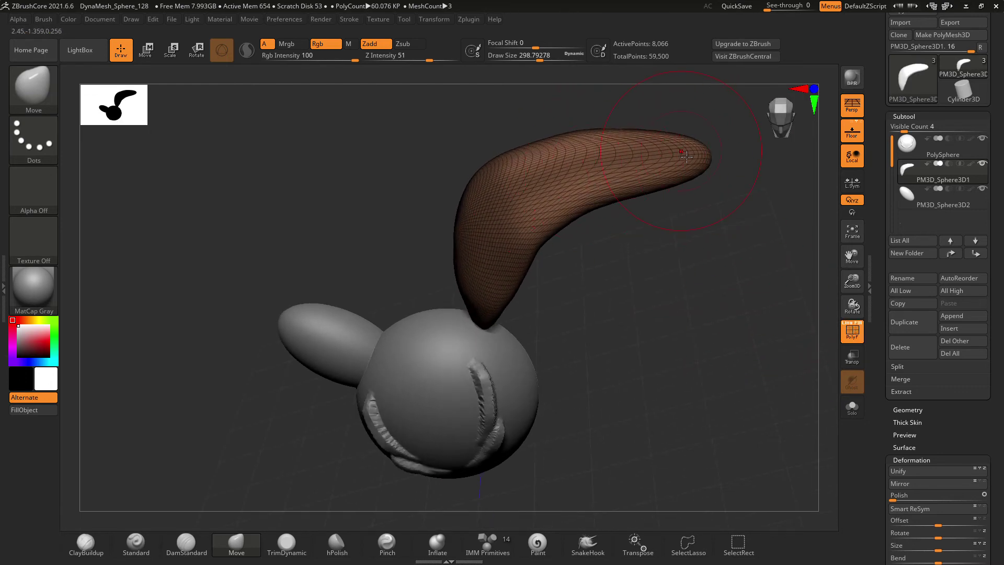
left_click(850, 336)
left_click_drag(735, 340, 708, 298)
left_click(96, 541)
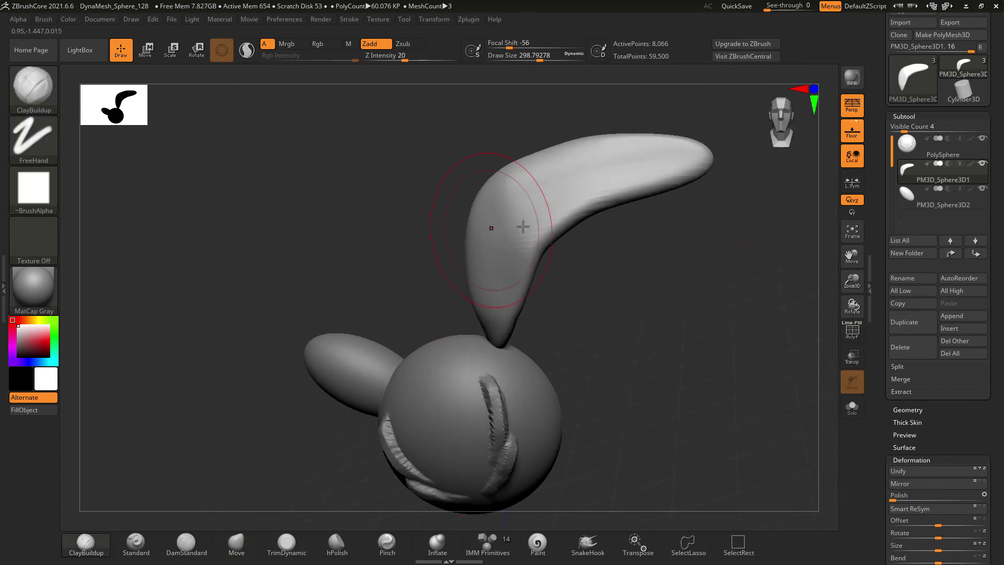
left_click_drag(539, 56, 516, 57)
Try ClayBuildup strokes along the inside of the ear and near its base, and undo them
mouse_move(505, 259)
left_mouse_down()
mouse_move(592, 166)
mouse_move(667, 160)
left_mouse_up()
left_click_drag(735, 257, 727, 257)
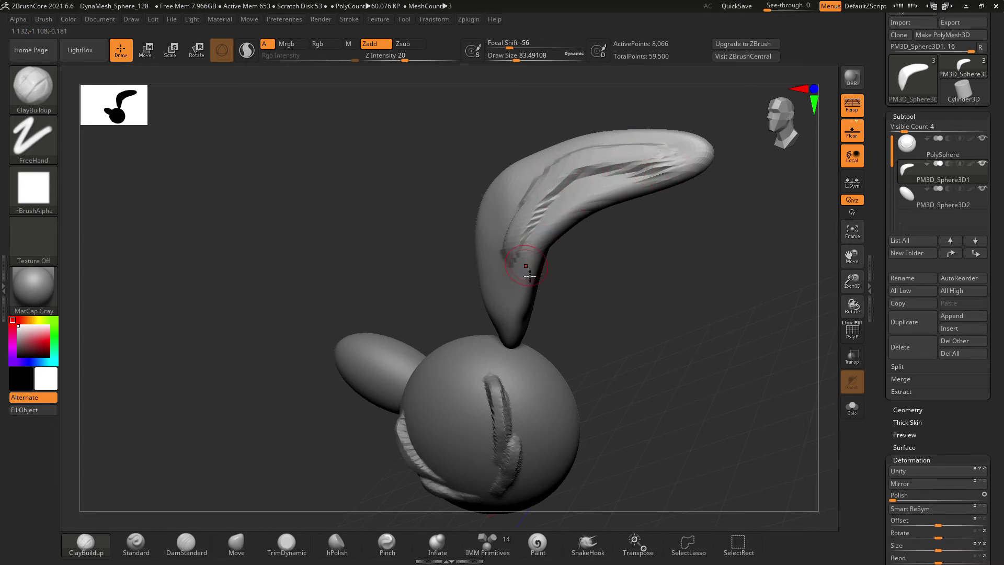
mouse_move(499, 309)
left_mouse_down()
mouse_move(508, 288)
mouse_move(530, 299)
left_mouse_up()
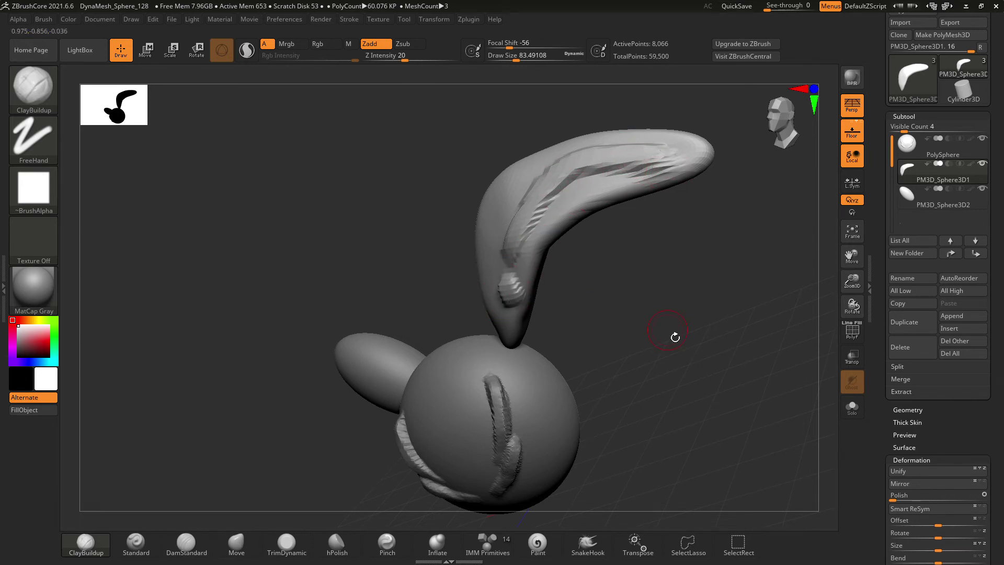
left_click_drag(675, 337, 673, 338)
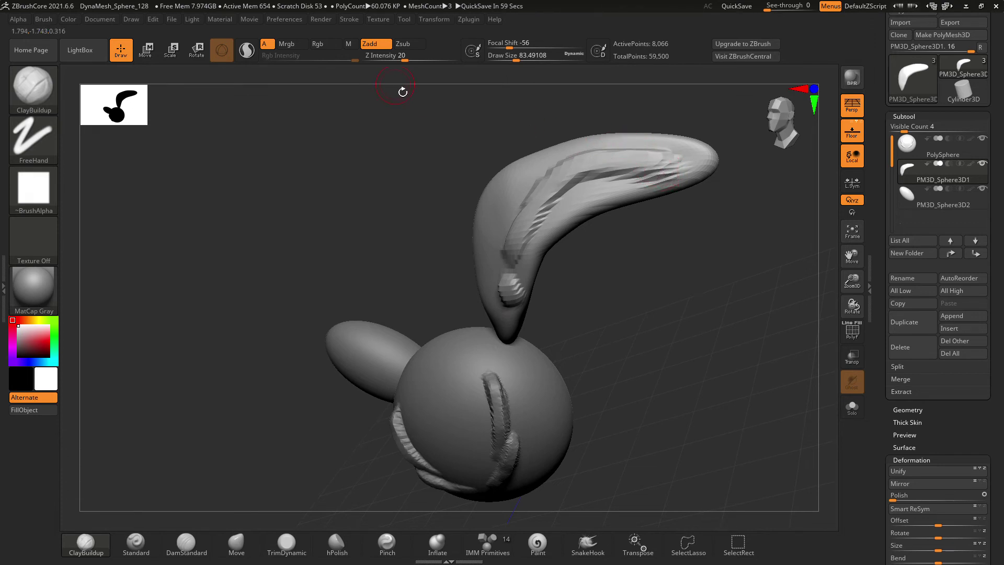
key("ctrl+z")
key("ctrl+z")
left_click_drag(734, 311, 729, 304)
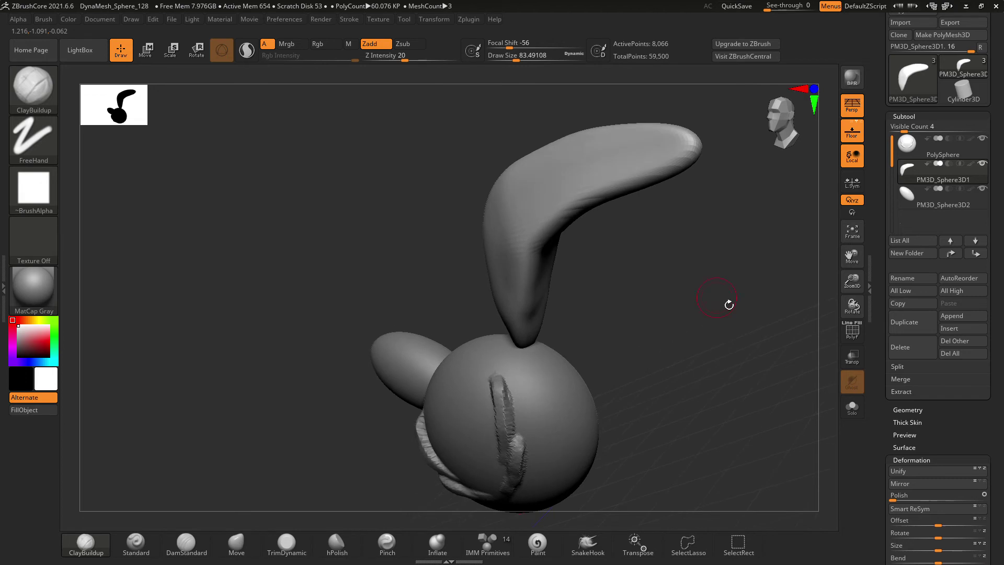
Display the ear's wireframe and examine its stretched polygons
left_click(852, 330)
left_click_drag(673, 331, 568, 187)
mouse_move(688, 248)
left_mouse_down()
mouse_move(674, 242)
mouse_move(682, 245)
left_mouse_up()
Remesh the ear with DynaMesh at resolution 368 and hide its wireframe
left_click_drag(997, 411, 996, 324)
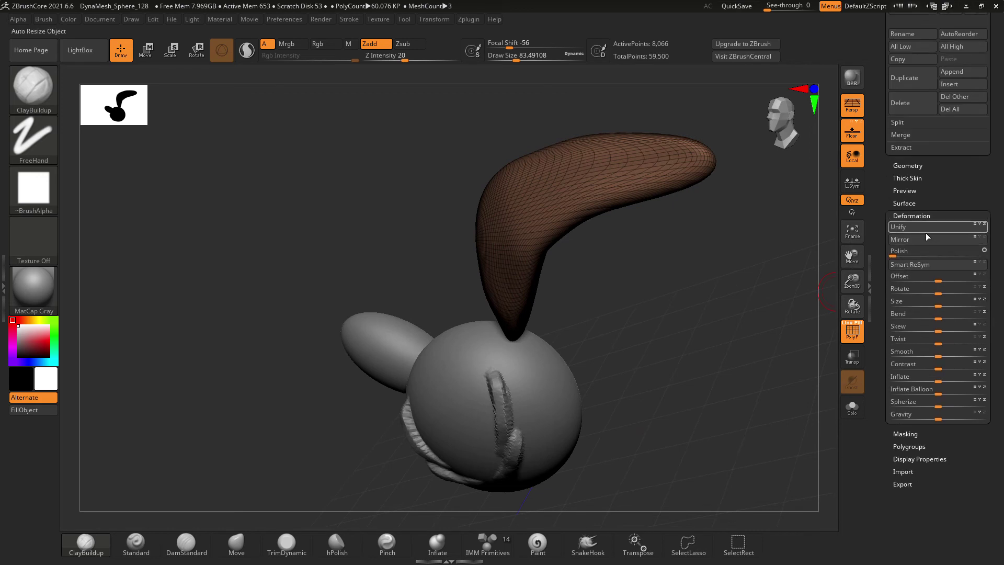
left_click(910, 216)
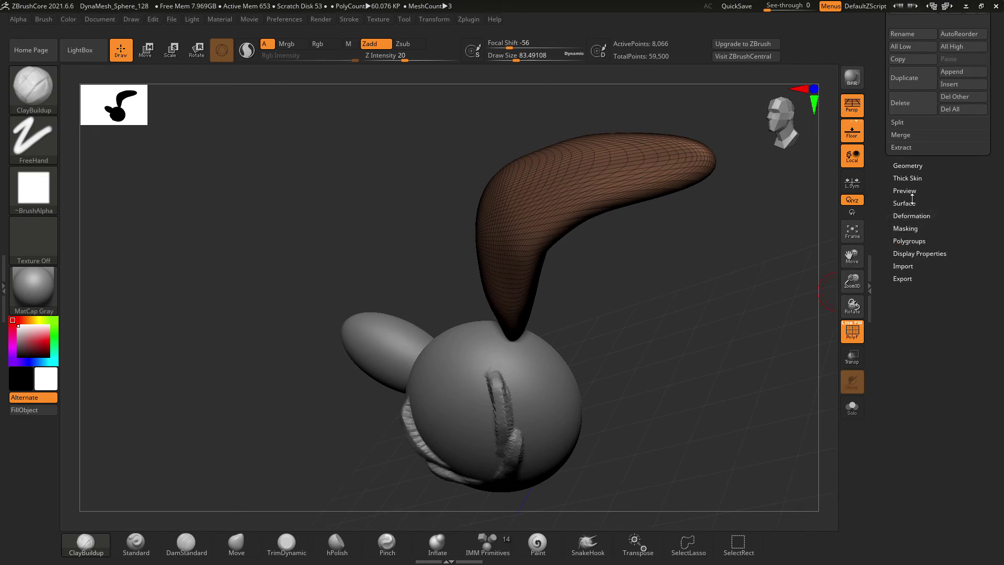
left_click(910, 166)
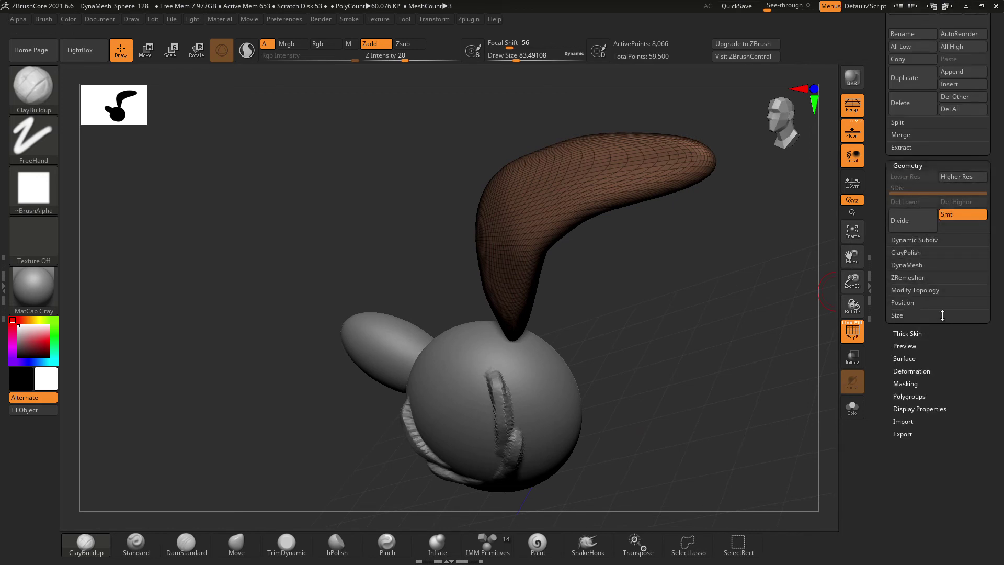
left_click(914, 267)
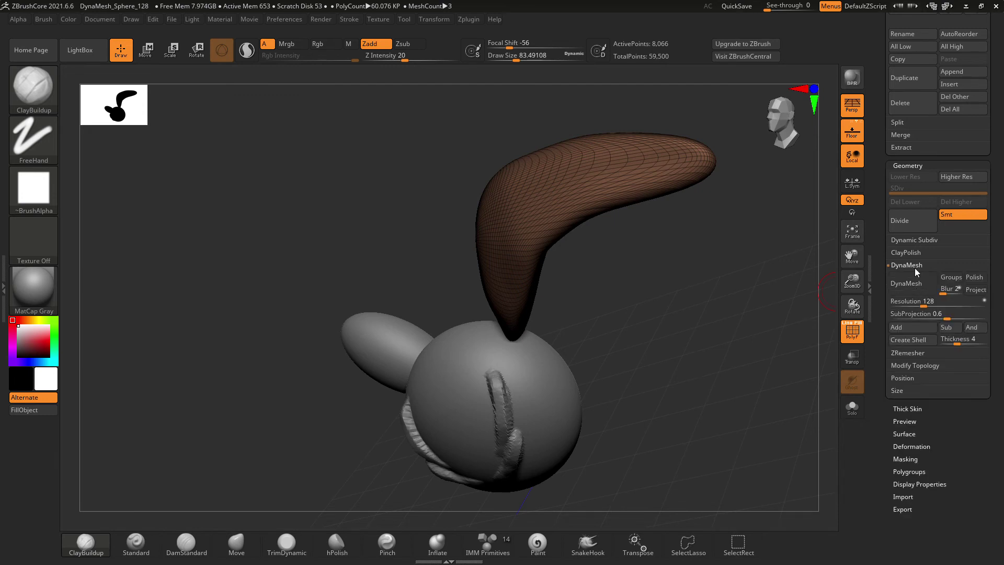
left_click_drag(931, 309, 937, 309)
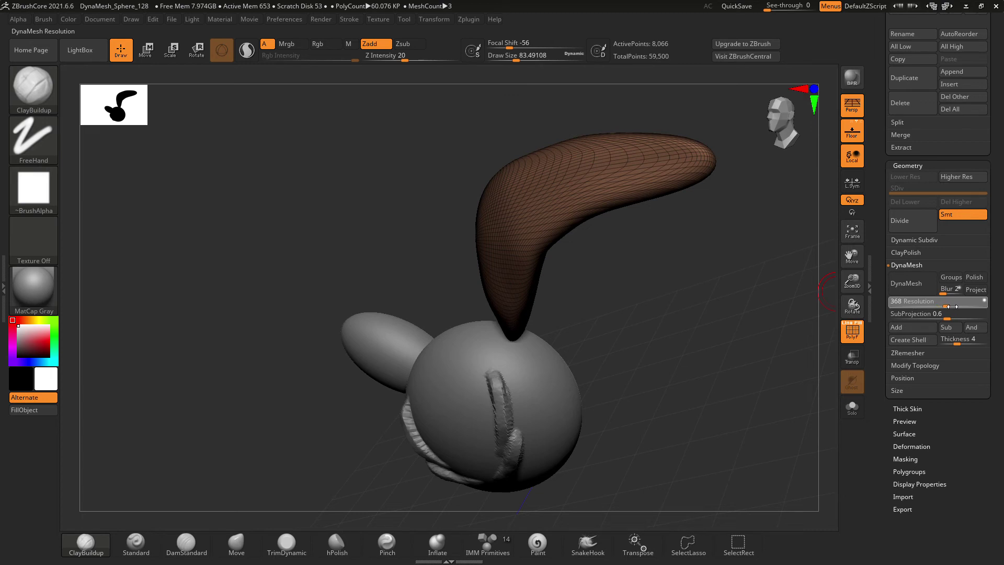
left_click(912, 282)
left_click_drag(762, 287, 624, 182)
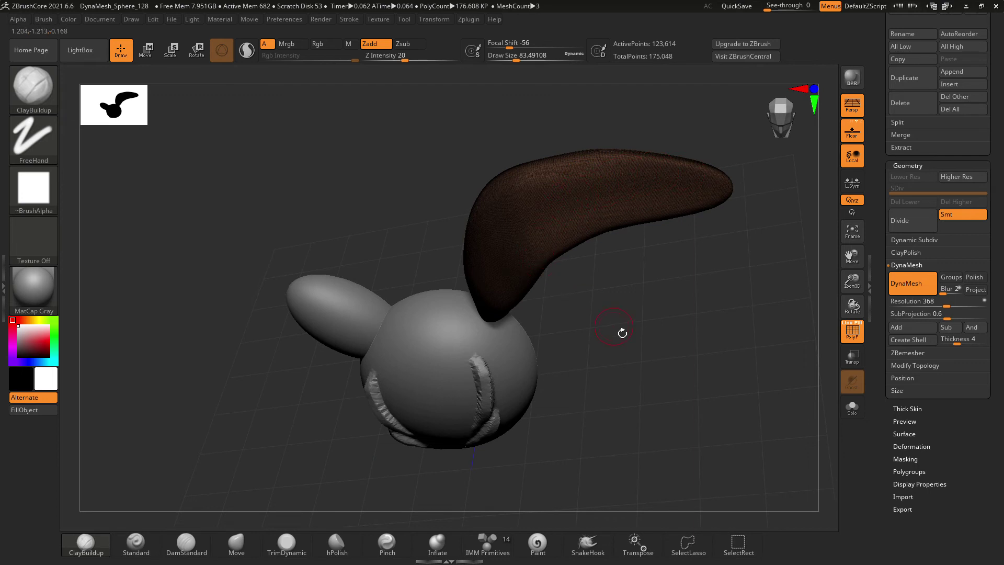
left_click(852, 330)
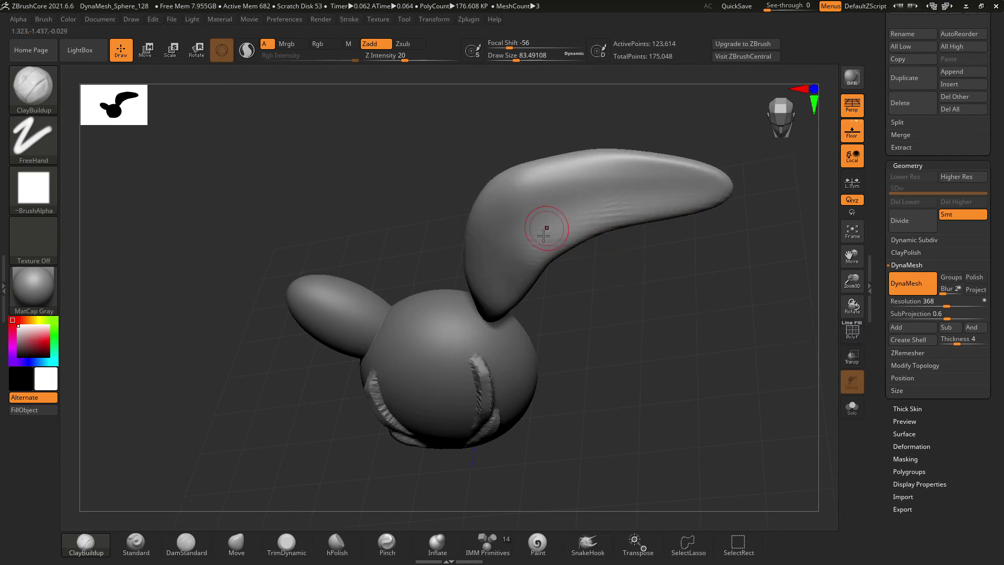
Sculpt a raised ClayBuildup ridge along the ear's inner side from its base to the tip
mouse_move(499, 287)
left_mouse_down()
mouse_move(533, 233)
mouse_move(726, 184)
left_mouse_up()
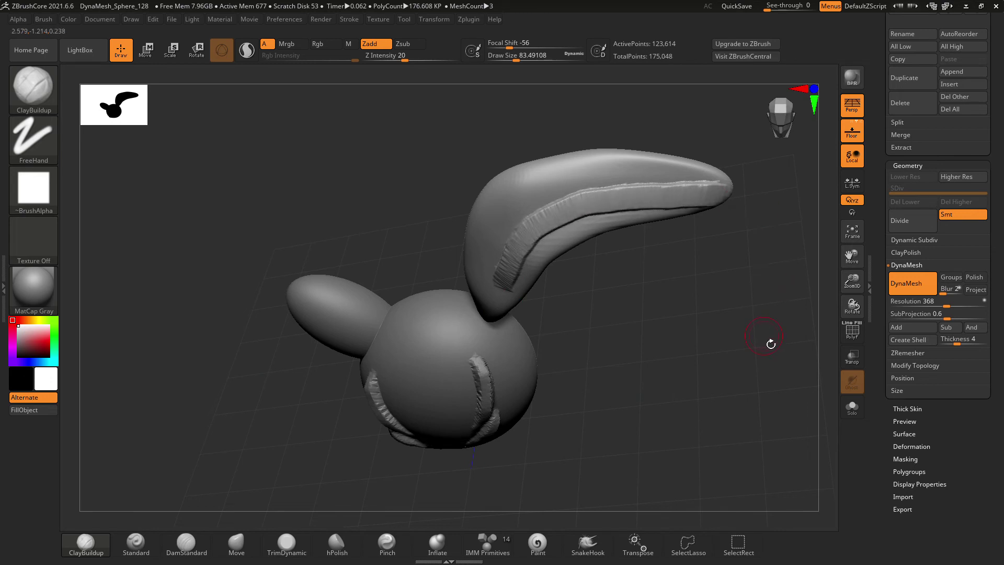
left_click_drag(772, 347, 783, 321)
key("space")
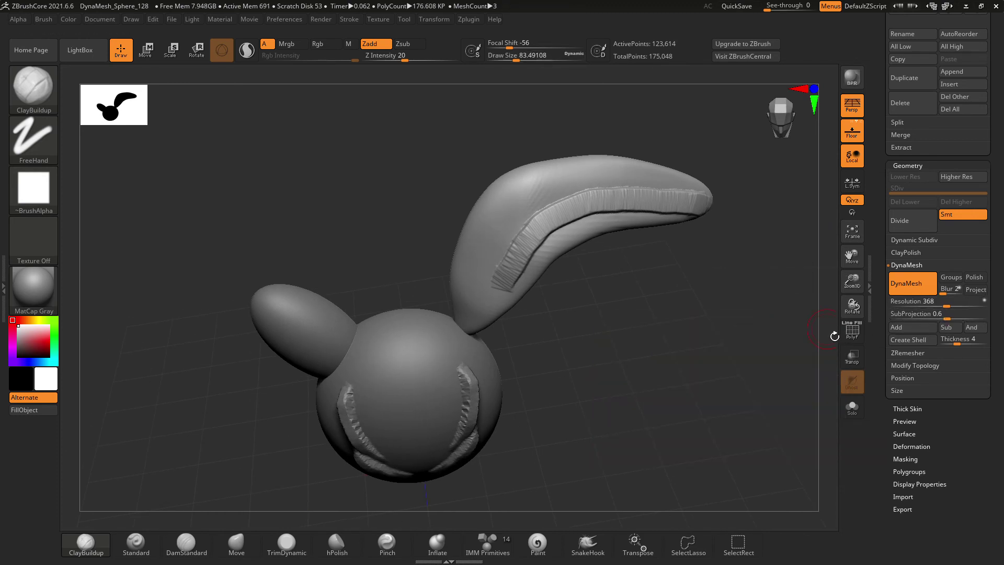
Remesh the ear with DynaMesh at resolution 160 and inspect it with its wireframe shown
left_click_drag(950, 309, 932, 313)
left_click(917, 284)
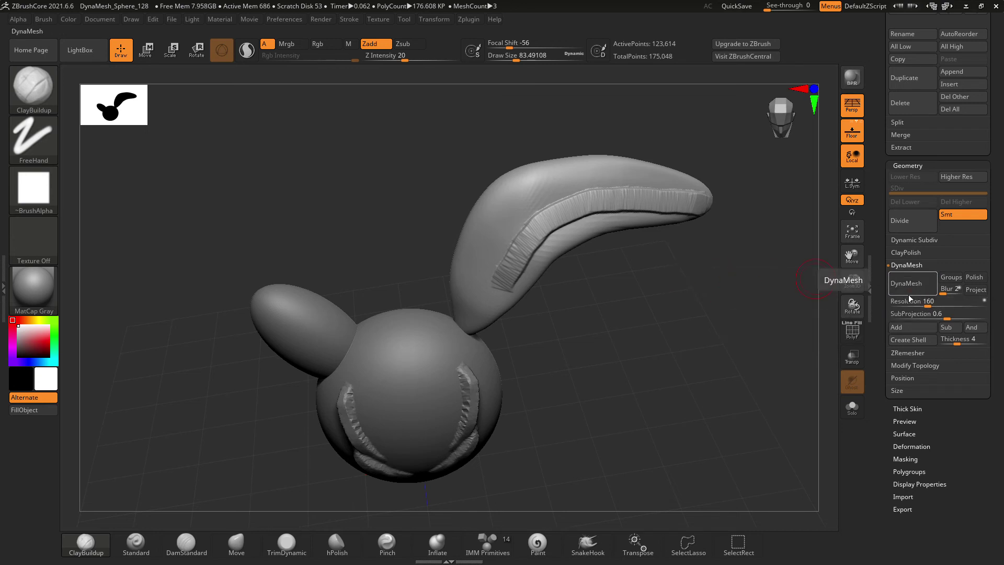
left_click(908, 290)
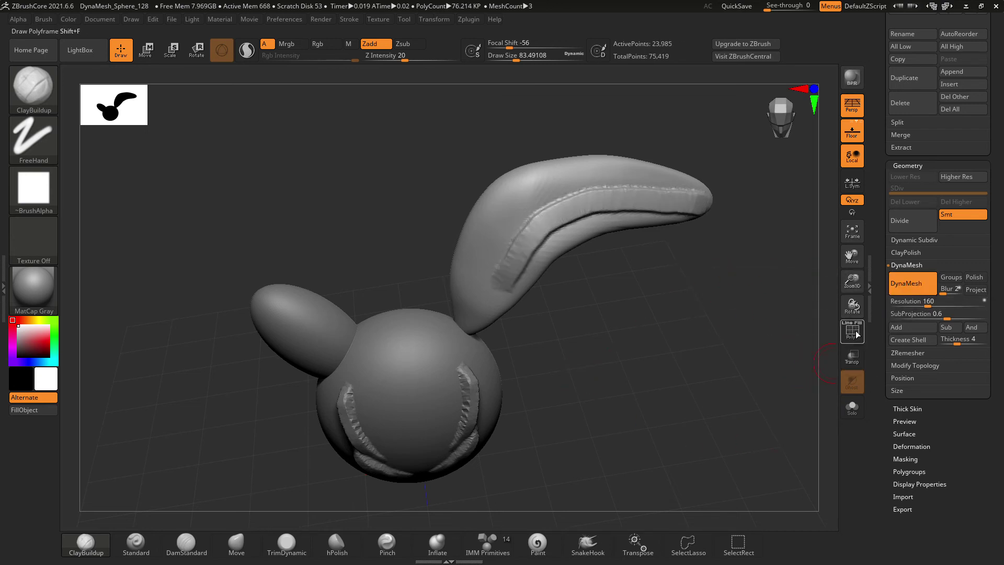
key("shift+f")
left_click_drag(725, 320, 722, 341)
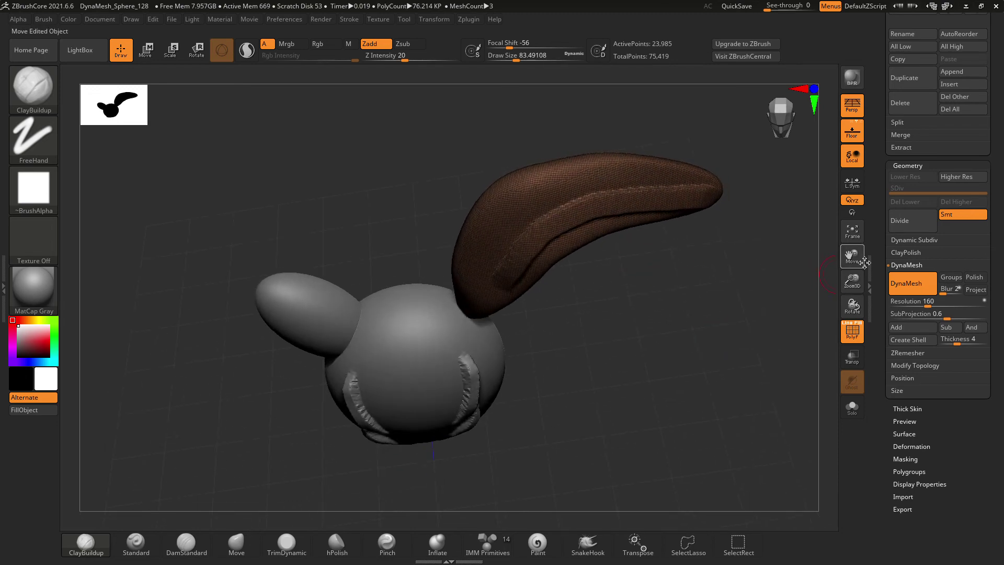
left_click_drag(849, 291, 724, 325)
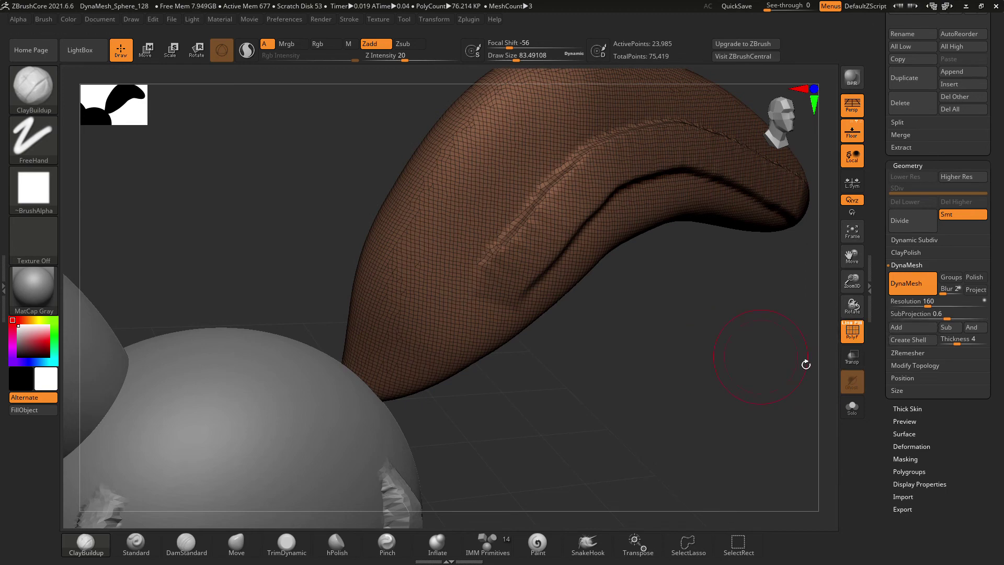
Lower the DynaMesh resolution to 16 and remesh the ear into coarse polygons
left_click_drag(934, 303, 927, 312)
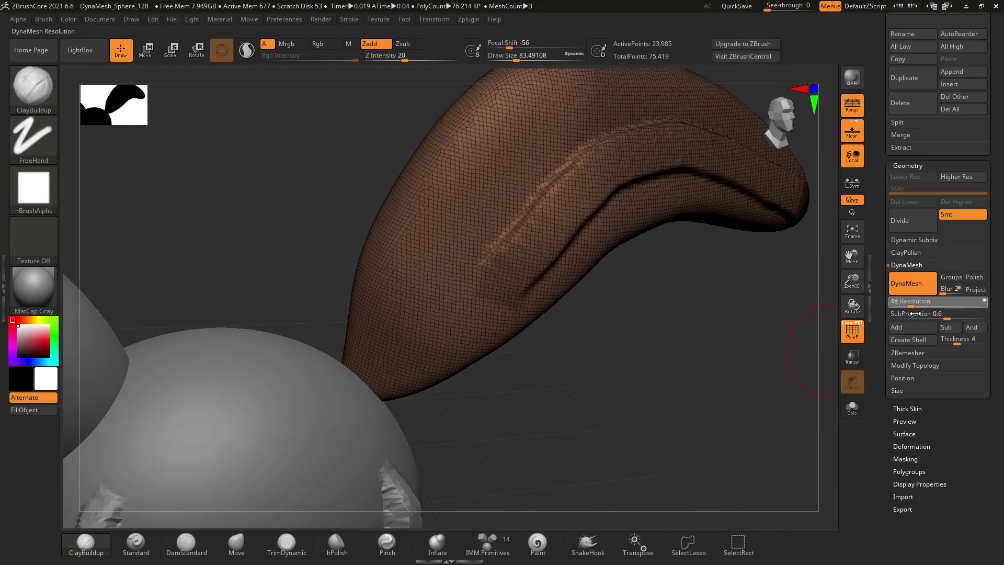
left_click_drag(753, 327, 747, 337)
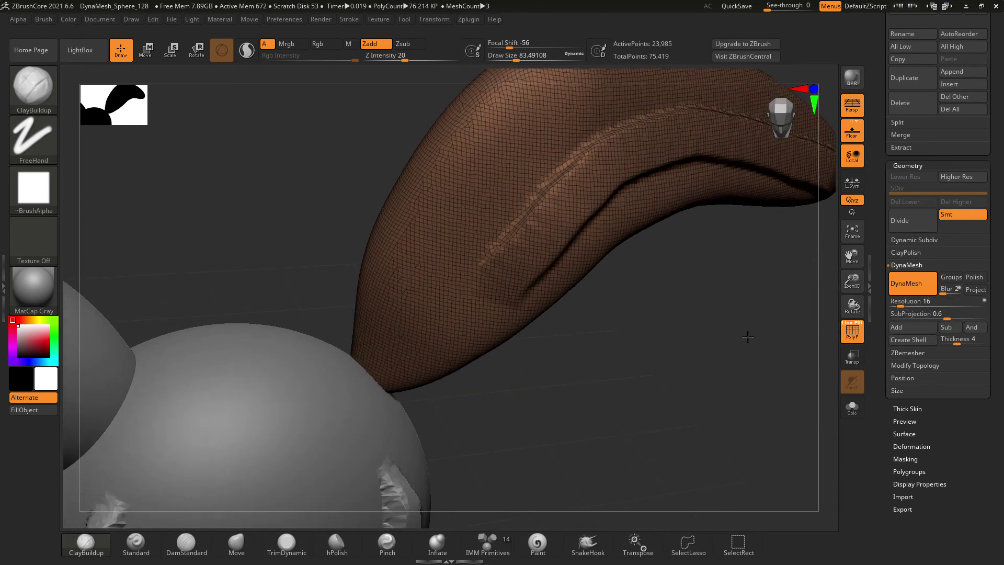
left_click(906, 285)
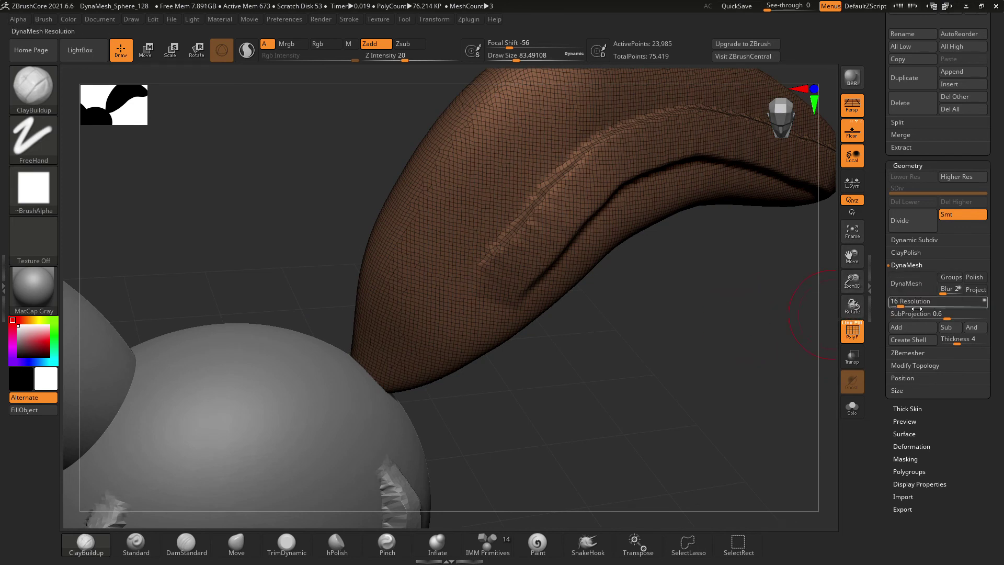
left_click(909, 286)
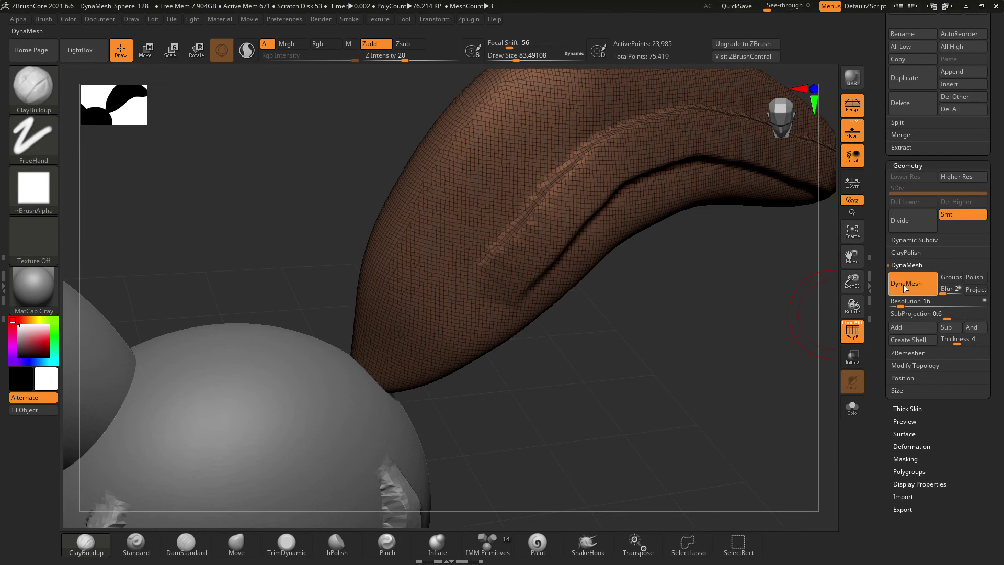
left_click_drag(731, 356, 786, 318)
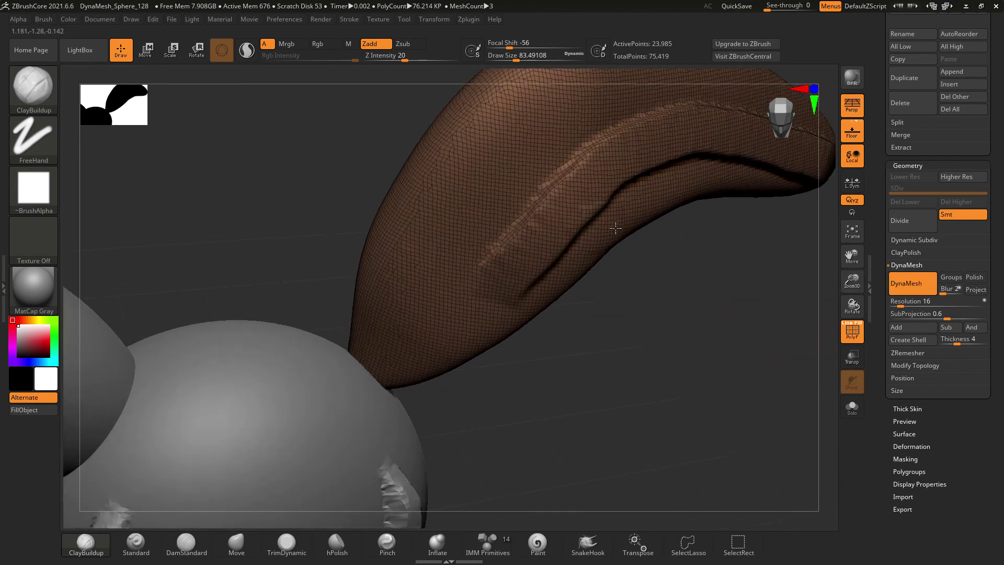
left_click(915, 280)
left_click(915, 280)
left_click_drag(728, 324, 748, 335)
left_click_drag(851, 287, 706, 225)
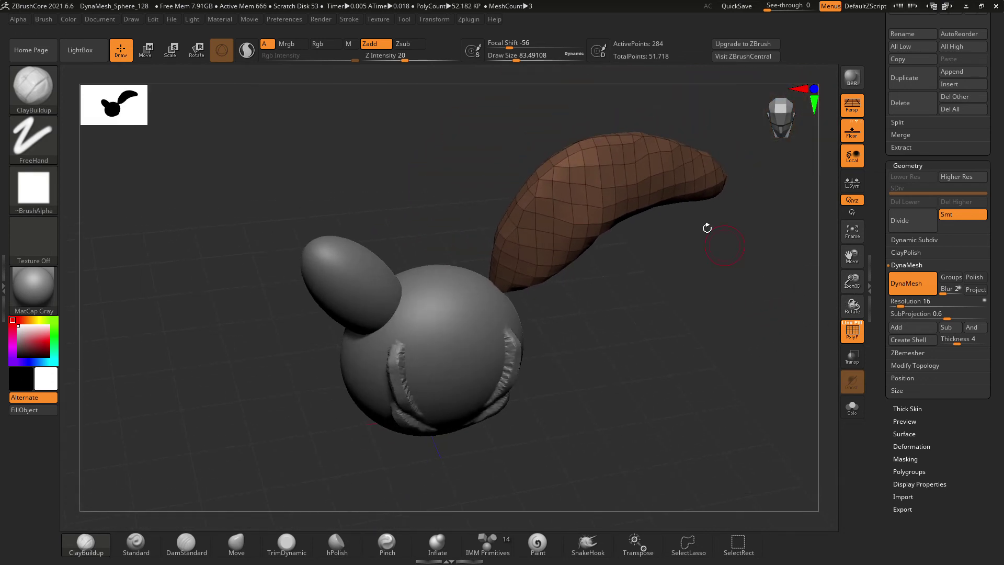
Reshape the coarse ear's tip with the Move brush at a draw size of about 212
mouse_move(742, 195)
left_mouse_down()
mouse_move(785, 252)
mouse_move(731, 194)
left_mouse_up()
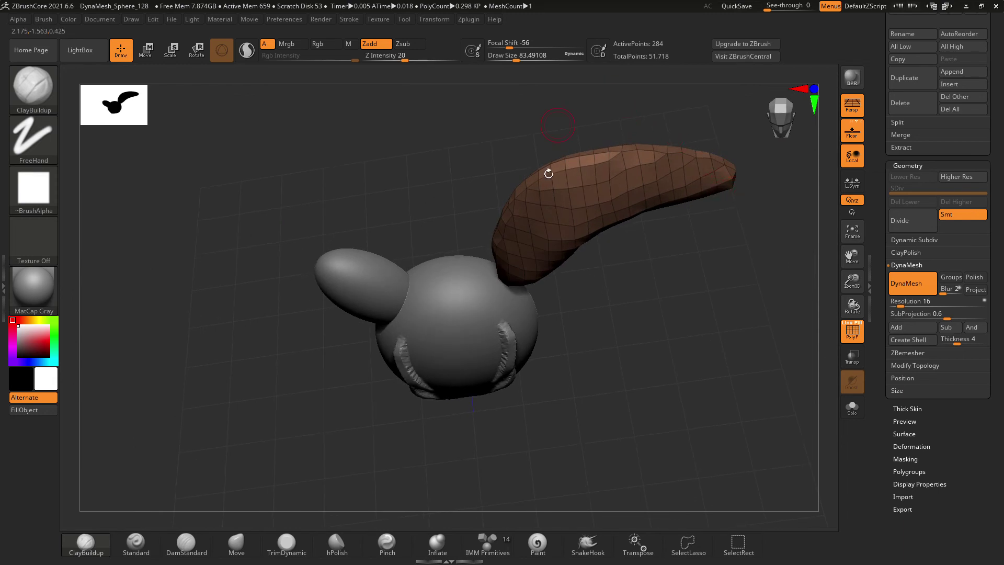
left_click(236, 545)
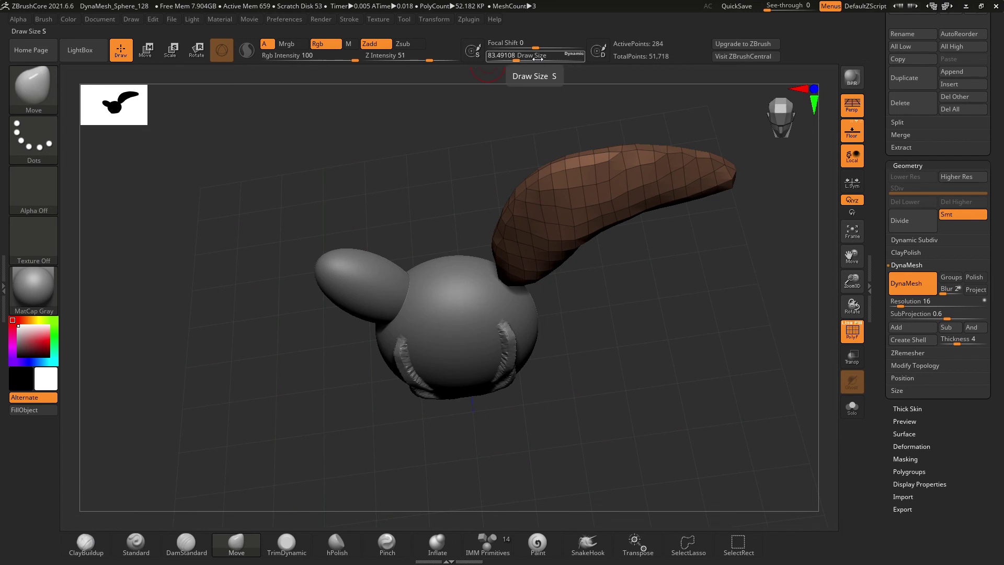
left_click_drag(542, 60, 539, 62)
left_click_drag(713, 184, 749, 205)
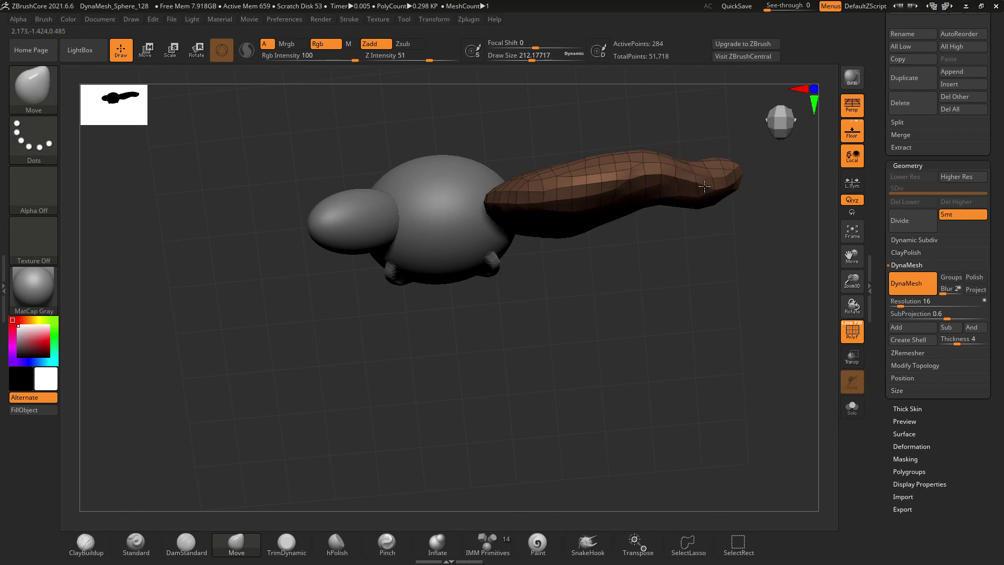
left_click_drag(740, 303, 714, 245)
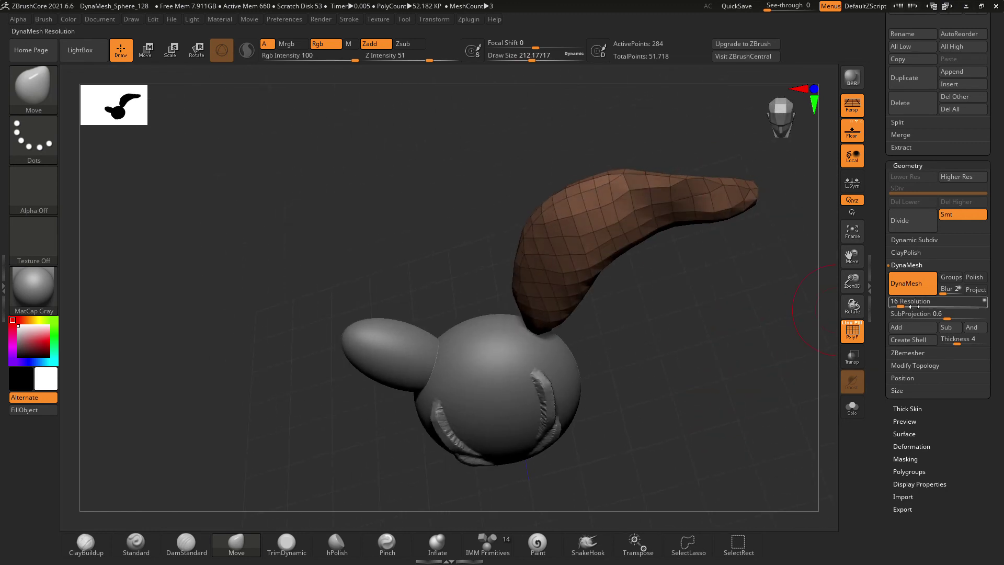
Remesh the ear with DynaMesh at resolution 216 and hide its wireframe
left_click_drag(910, 306, 932, 311)
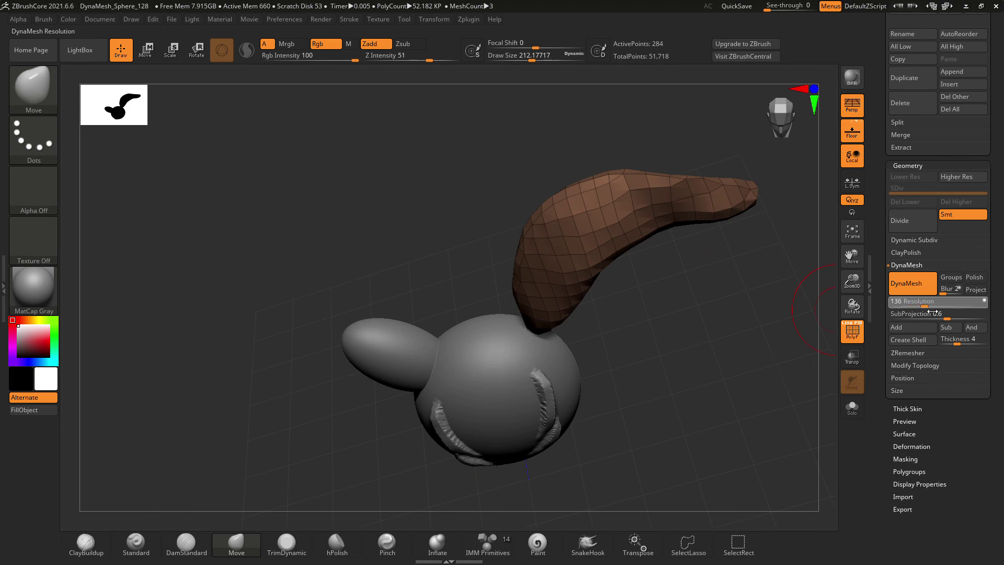
left_click(928, 281)
mouse_move(682, 312)
left_mouse_down()
mouse_move(632, 331)
mouse_move(697, 309)
left_mouse_up()
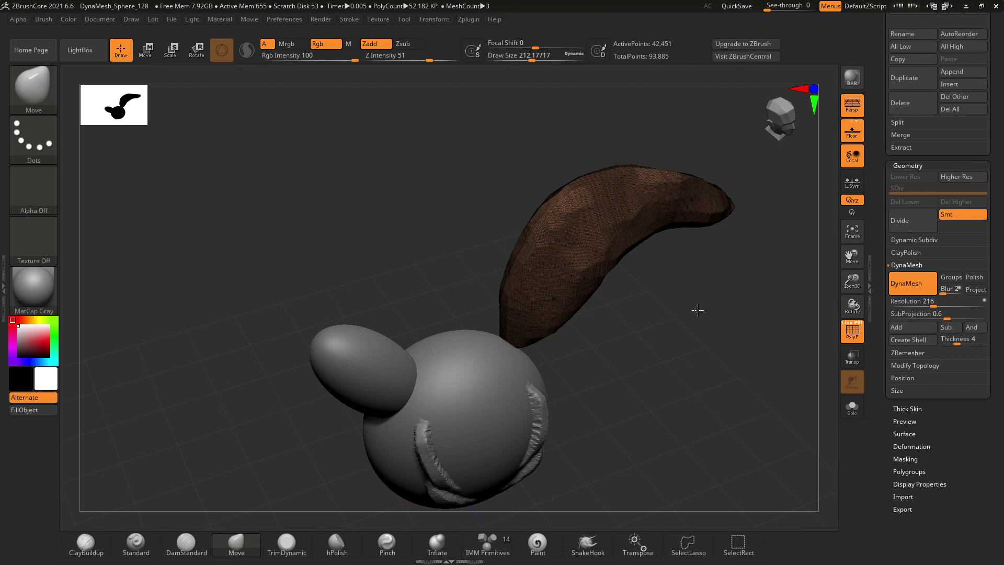
left_click(851, 335)
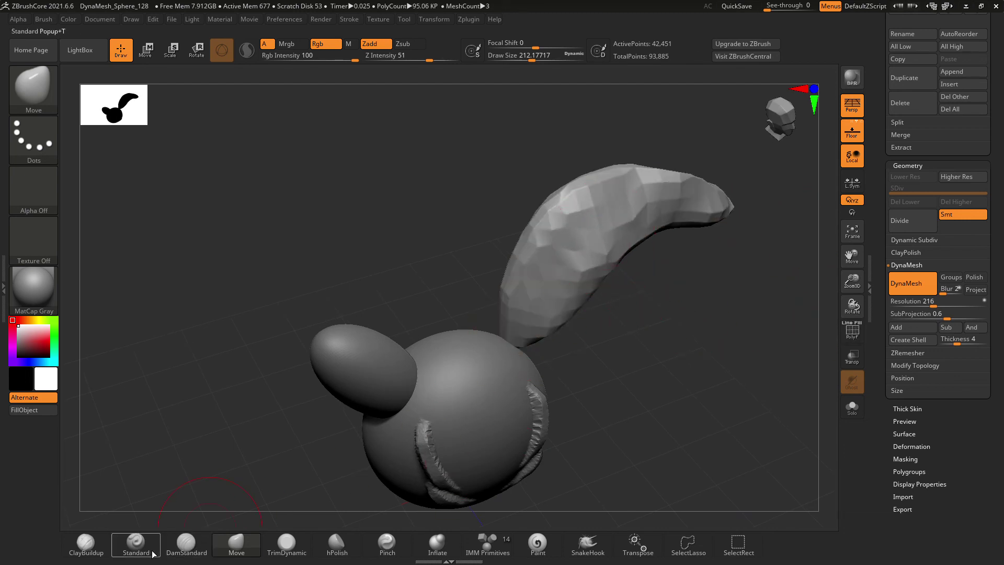
Sculpt a ClayBuildup ridge along the ear's inner face at a draw size of about 72 and smooth it
left_click(85, 542)
mouse_move(672, 231)
left_mouse_down()
mouse_move(649, 225)
mouse_move(554, 282)
mouse_move(606, 204)
mouse_move(660, 212)
mouse_move(643, 203)
mouse_move(579, 263)
left_mouse_up()
key("bracketleft")
mouse_move(520, 326)
left_mouse_down()
mouse_move(598, 203)
mouse_move(565, 220)
mouse_move(609, 189)
mouse_move(552, 240)
mouse_move(556, 268)
mouse_move(517, 320)
left_mouse_up()
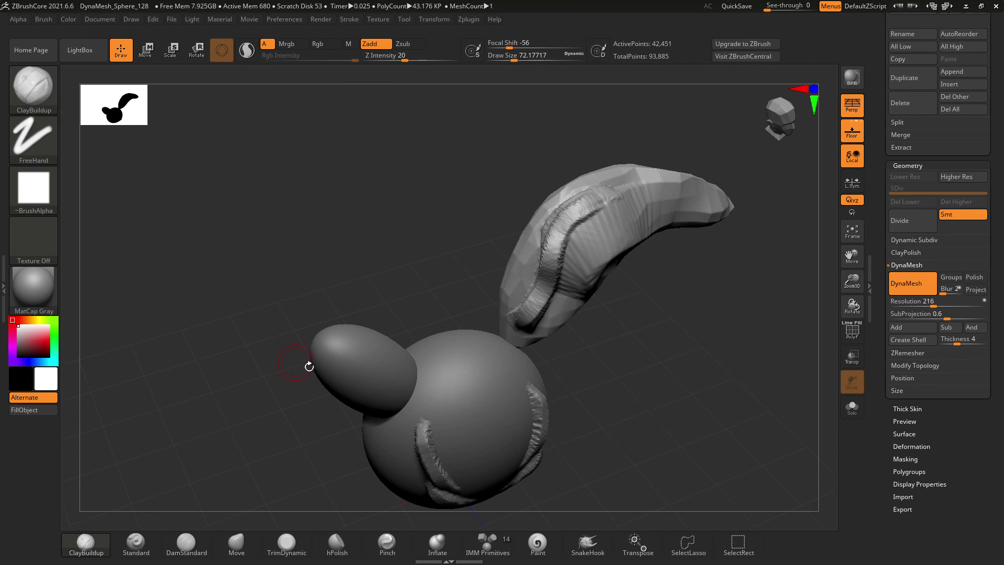
mouse_move(663, 311)
left_mouse_down()
mouse_move(601, 344)
mouse_move(565, 329)
mouse_move(570, 264)
mouse_move(607, 209)
mouse_move(555, 278)
mouse_move(544, 339)
left_mouse_up()
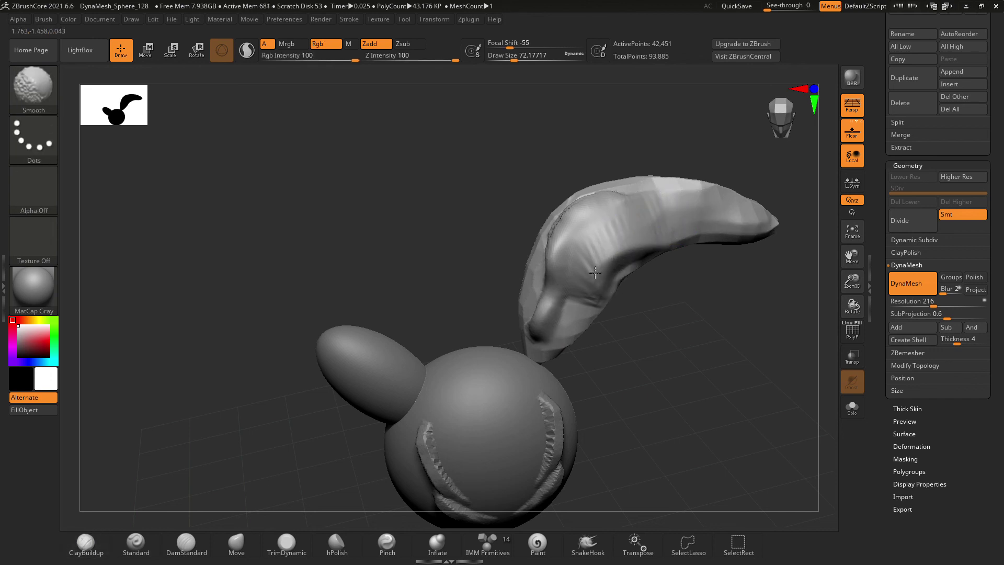
Build up a clay ridge along the ear's lower edge and carve a groove above it towards the tip
left_click(86, 543)
mouse_move(624, 258)
left_mouse_down()
mouse_move(667, 234)
mouse_move(640, 242)
mouse_move(698, 226)
left_mouse_up()
left_click_drag(728, 295, 747, 413)
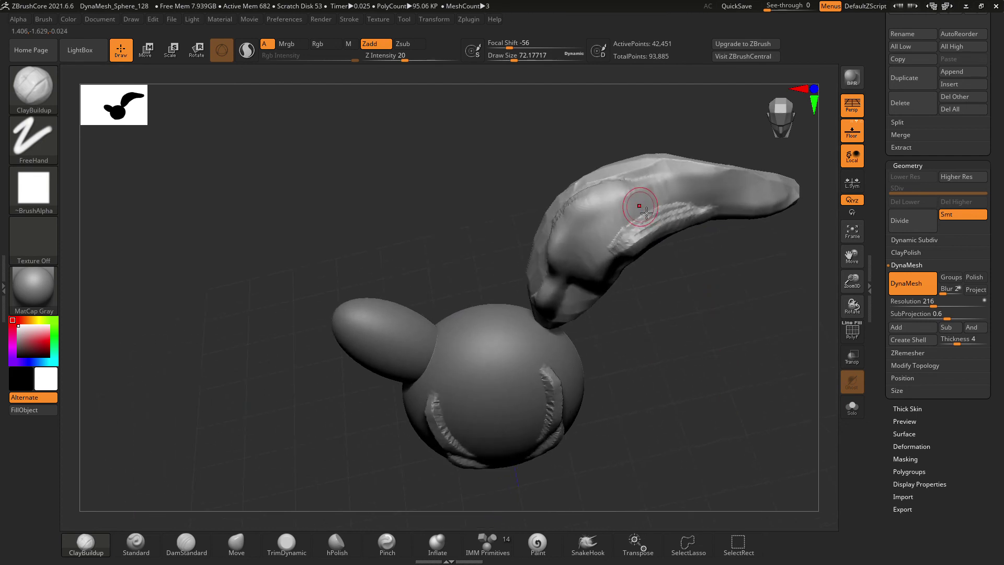
mouse_move(655, 193)
left_mouse_down("alt")
mouse_move(713, 183)
mouse_move(720, 201)
mouse_move(731, 196)
left_mouse_up("alt")
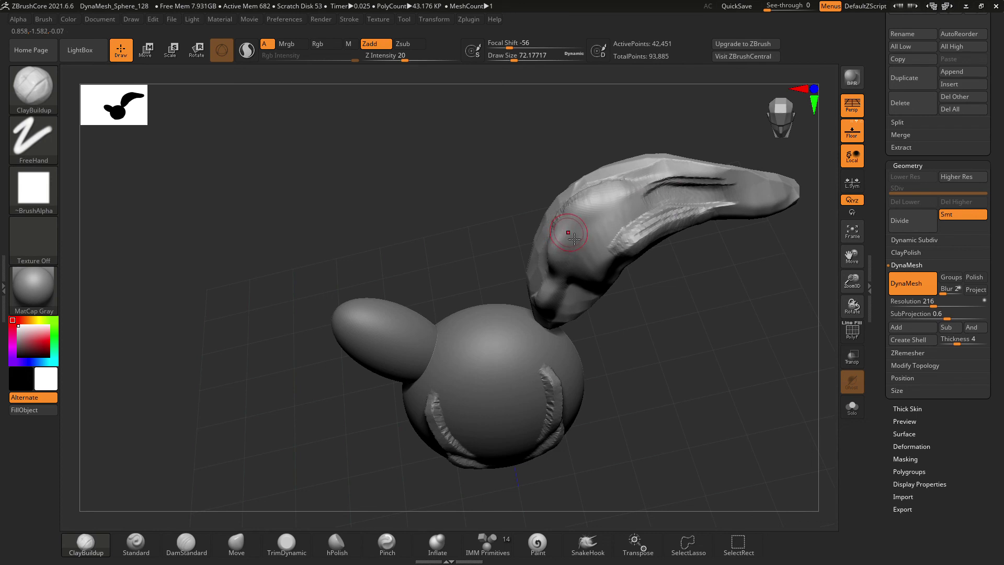
left_click_drag(674, 372, 700, 349)
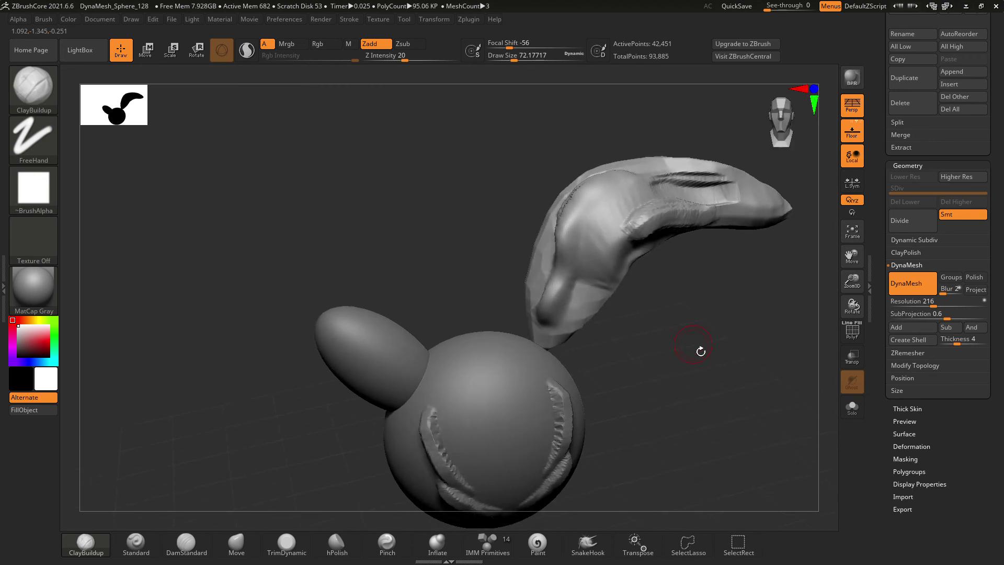